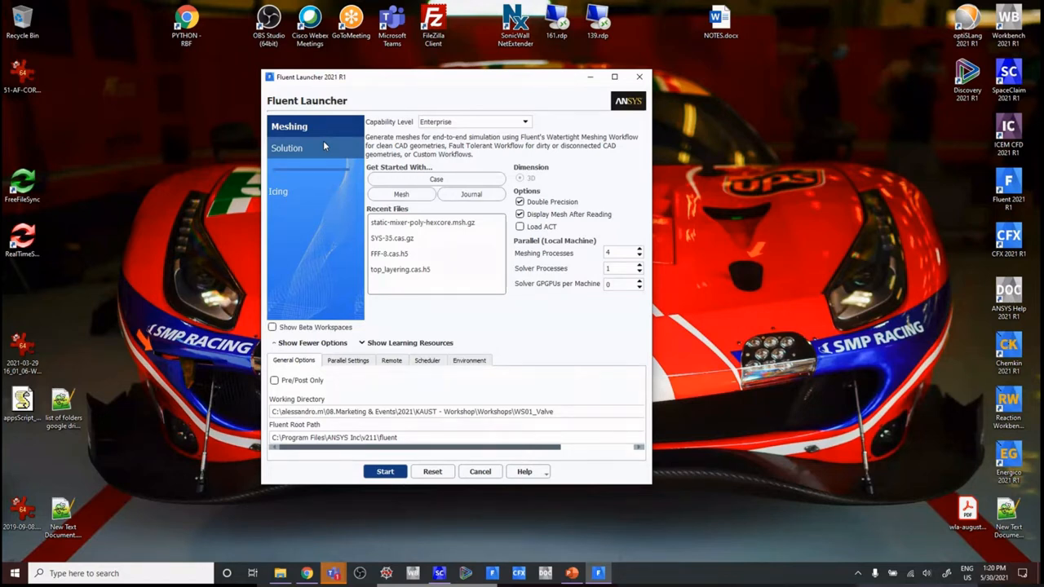
Step: Start Fluent in Meshing mode with the Enterprise capability level, double precision and 4 meshing processes
left_click_drag(422, 91, 453, 97)
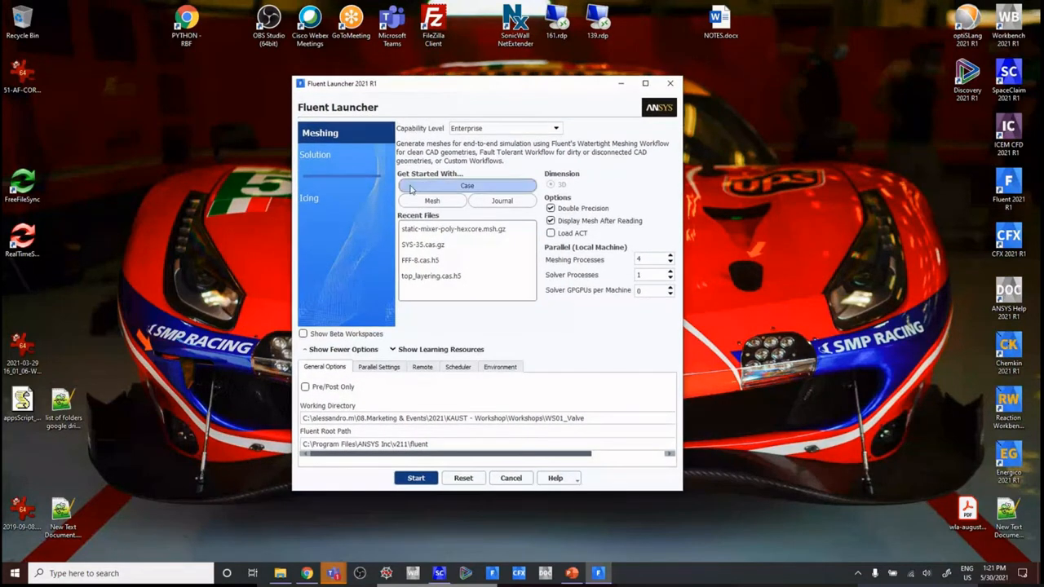
left_click(311, 156)
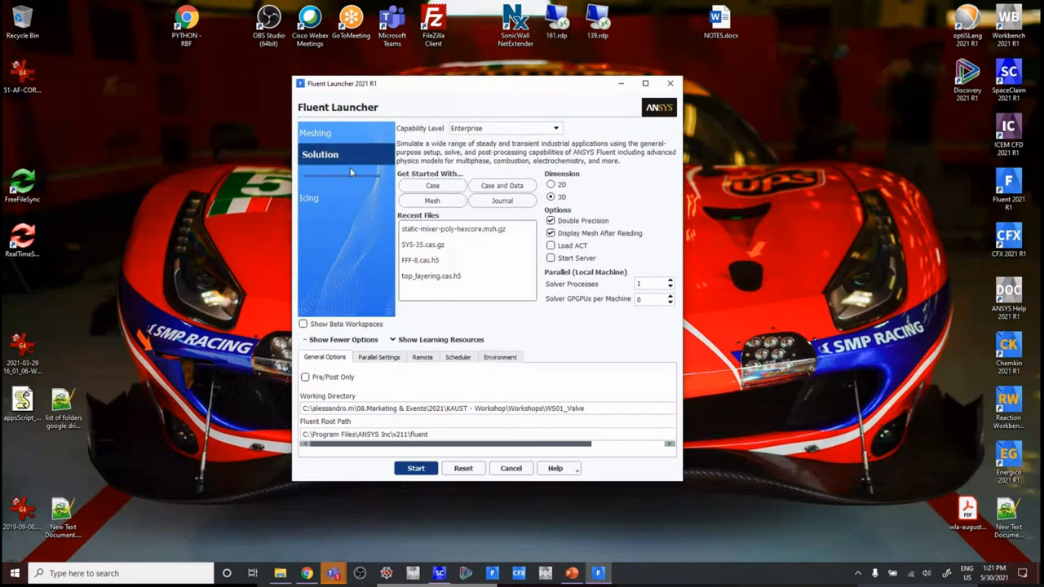
left_click(319, 135)
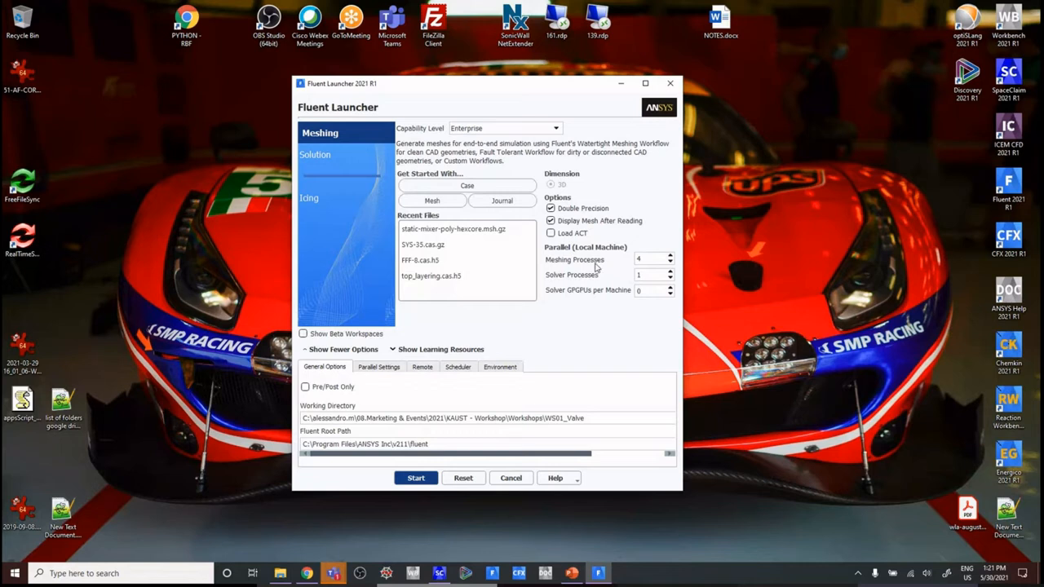
double_click(634, 259)
left_click_drag(483, 87, 480, 69)
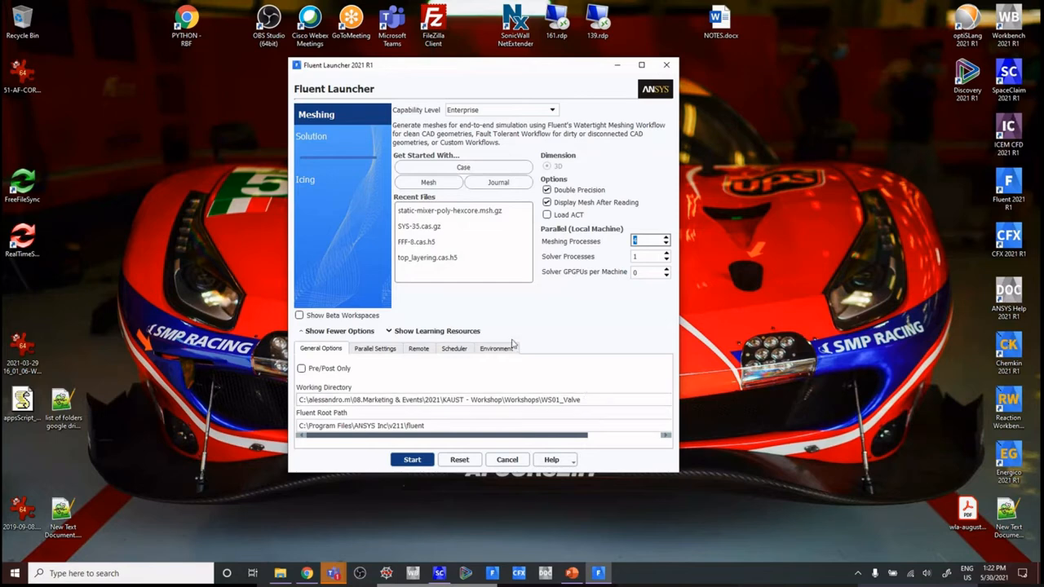
left_click(413, 460)
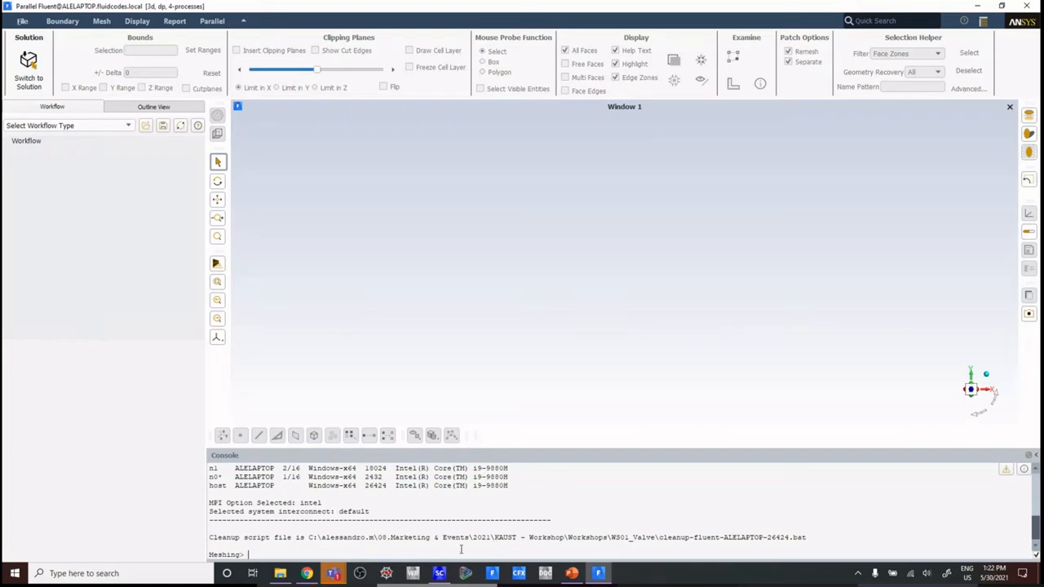
Step: List the available console commands and choose the Watertight Geometry workflow
key("Return")
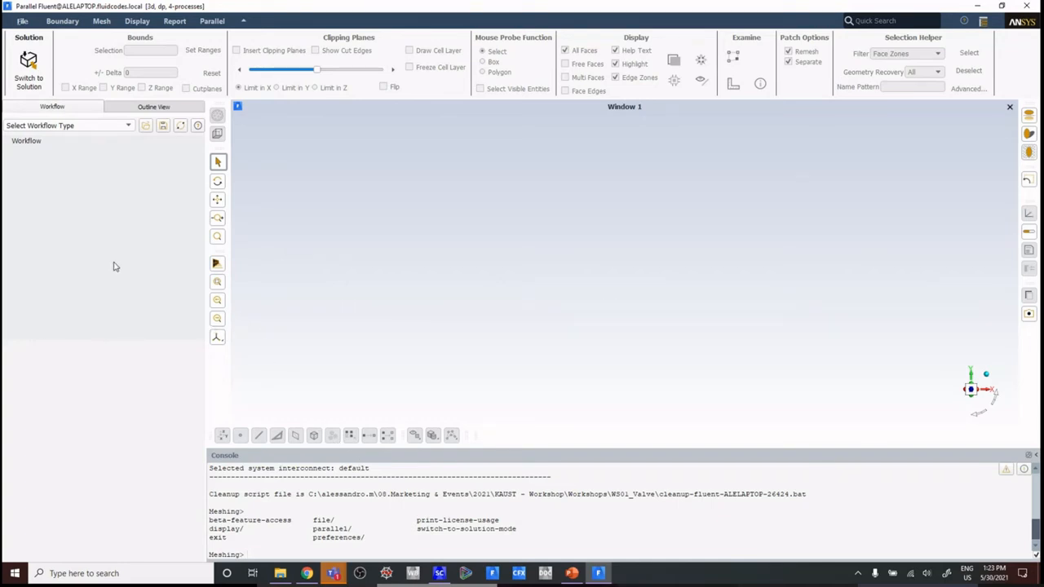
left_click(64, 126)
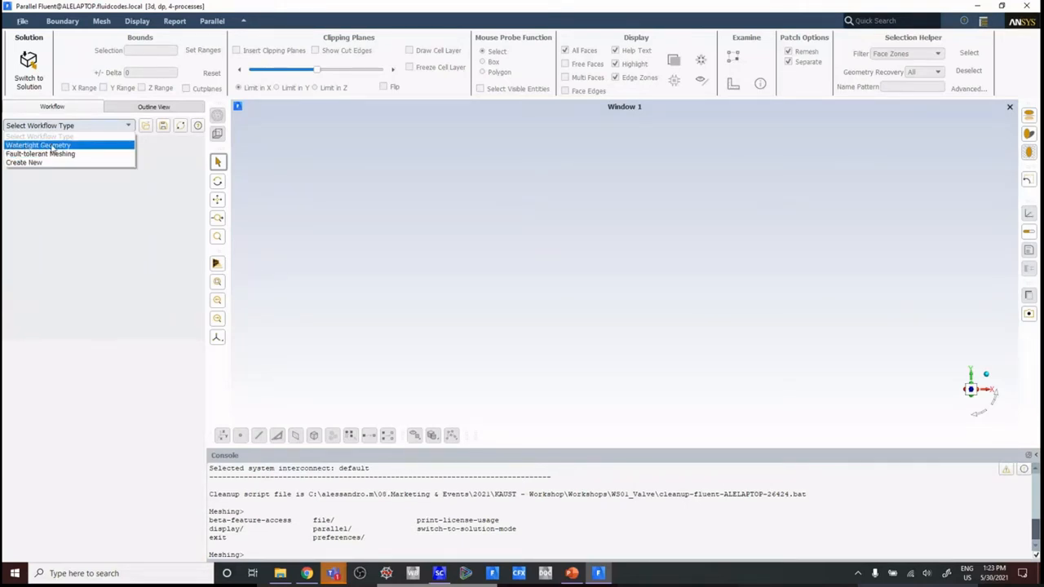
left_click(53, 146)
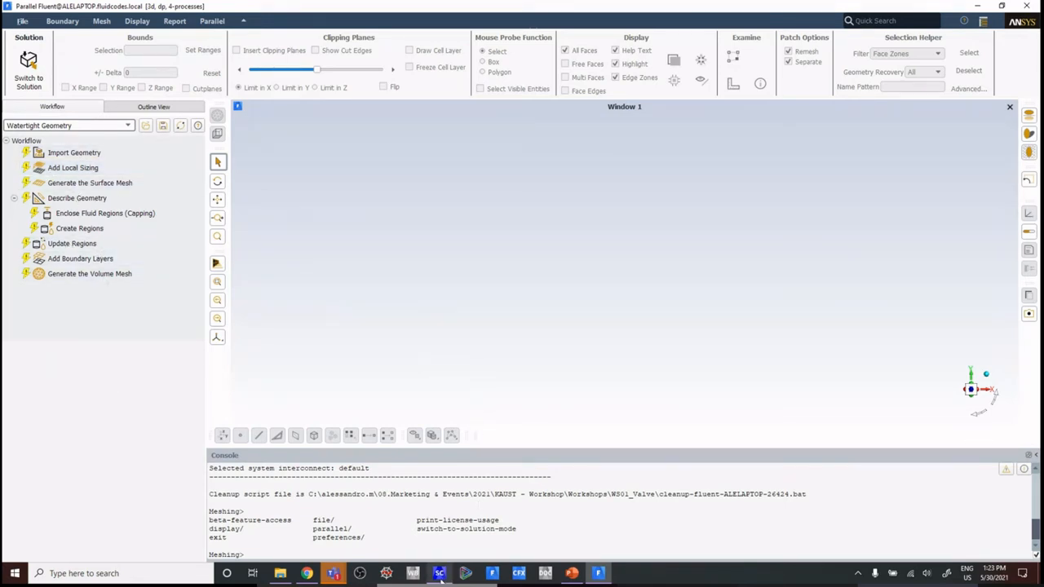
Step: Switch to SpaceClaim, show the model structure and make the whole valve assembly transparent
left_click(438, 573)
mouse_move(782, 347)
middle_mouse_down()
mouse_move(785, 327)
mouse_move(788, 353)
mouse_move(766, 366)
mouse_move(740, 342)
mouse_move(775, 364)
middle_mouse_up()
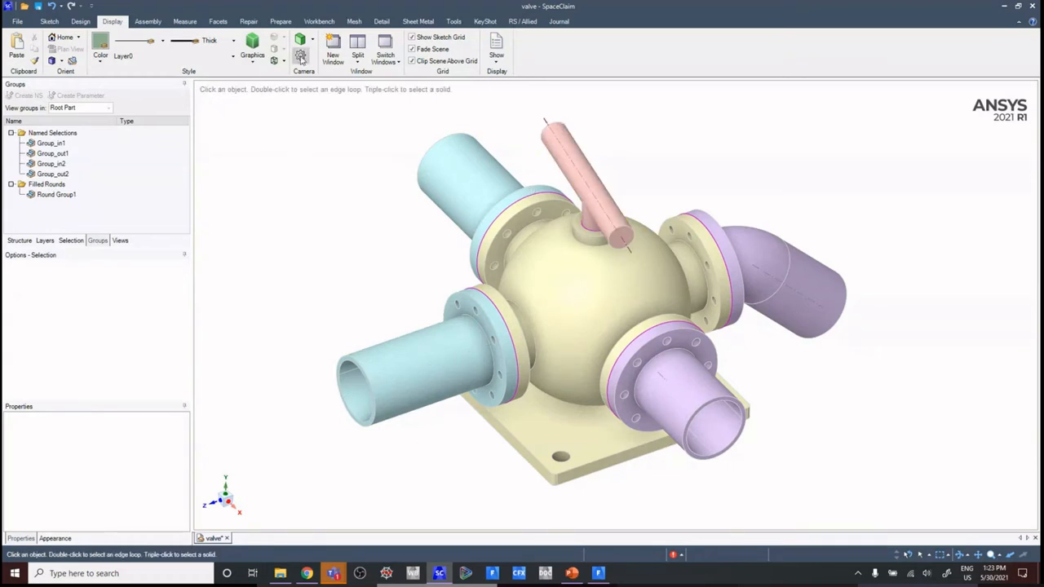
left_click(75, 22)
left_click(112, 22)
left_click(19, 240)
left_click(45, 95)
left_click(283, 49)
left_click(296, 67)
mouse_move(559, 228)
middle_mouse_down()
mouse_move(578, 191)
mouse_move(562, 226)
middle_mouse_up()
middle_click_drag(780, 396, 744, 420)
Step: Examine the transparent valve's individual solids, including the inner spherical cavity and the inlet pipe
left_click(20, 105)
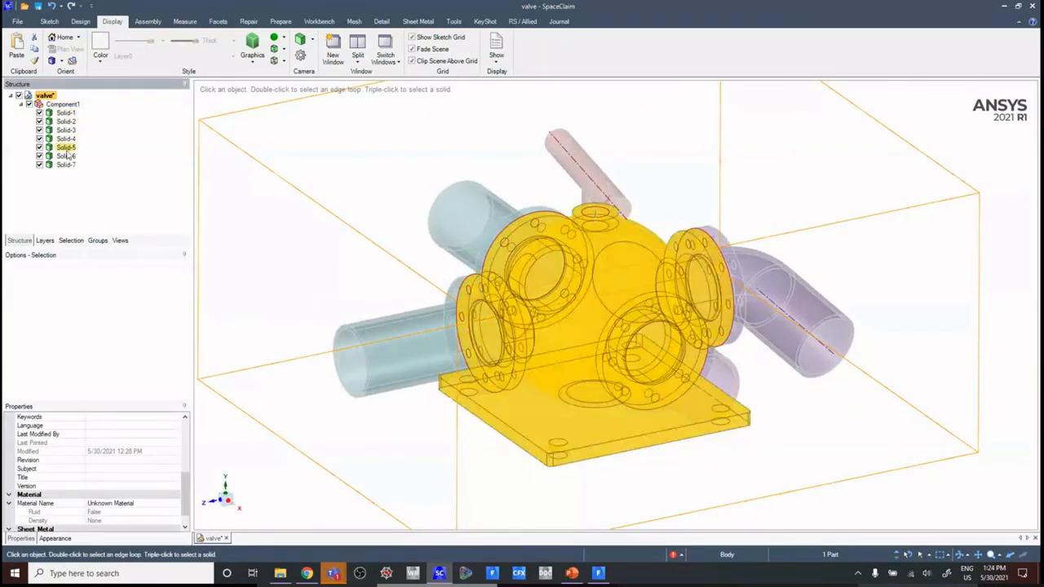
left_click(66, 147)
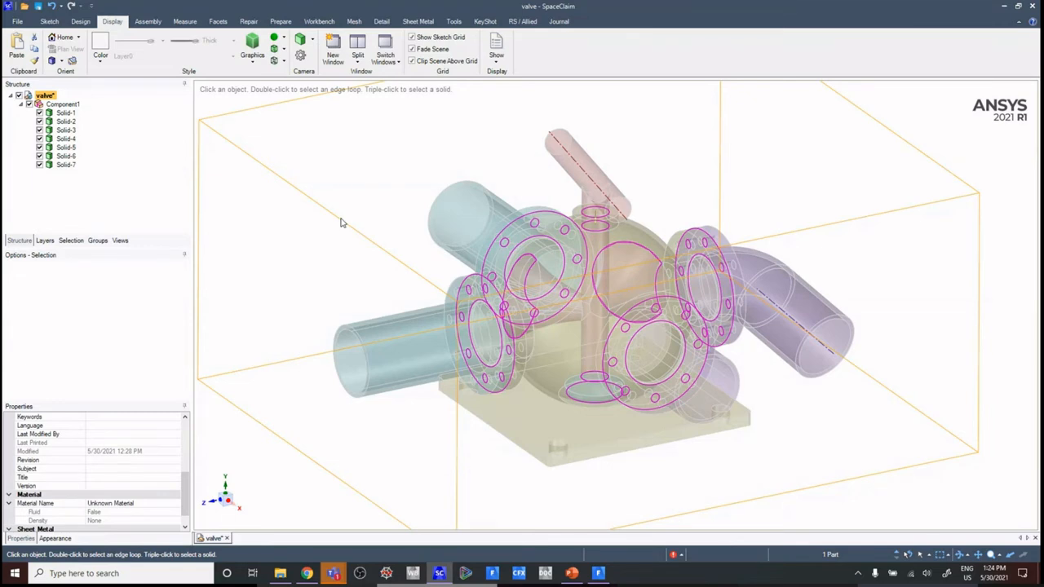
scroll(307, 181, "down", 2)
scroll(312, 182, "up", 2)
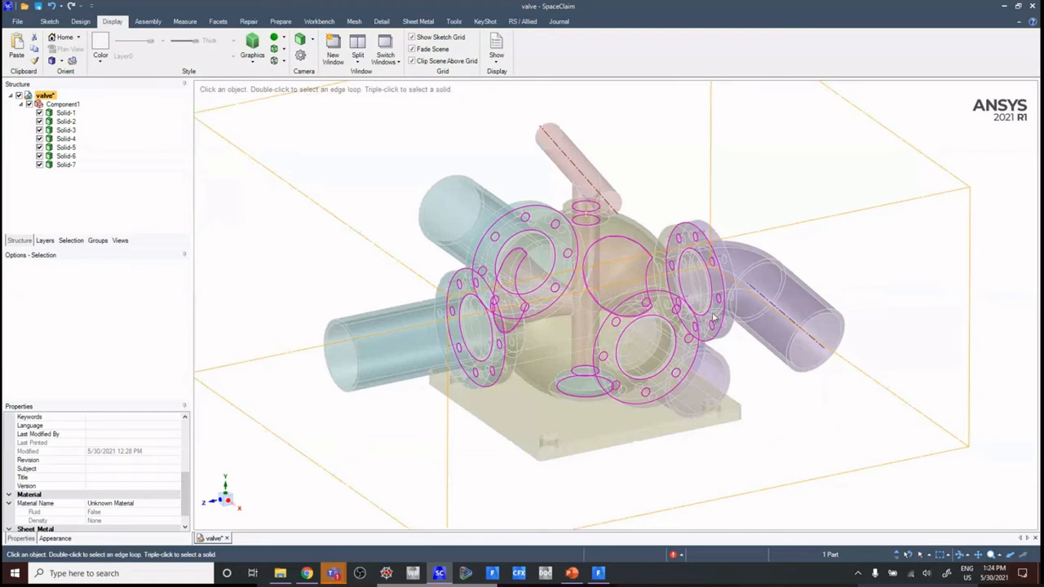
left_click(540, 292)
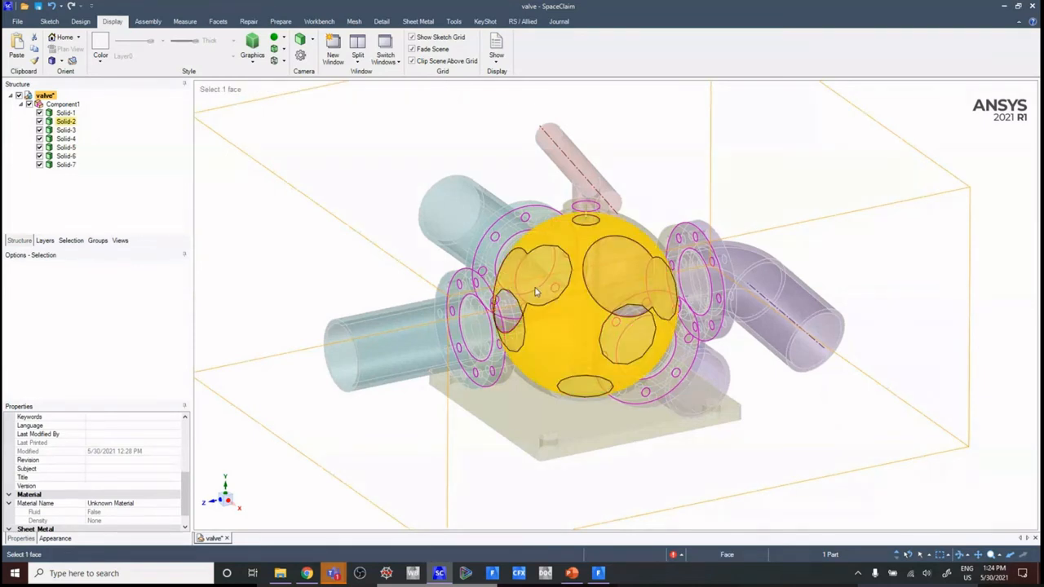
scroll(535, 292, "down", 2)
key("Delete")
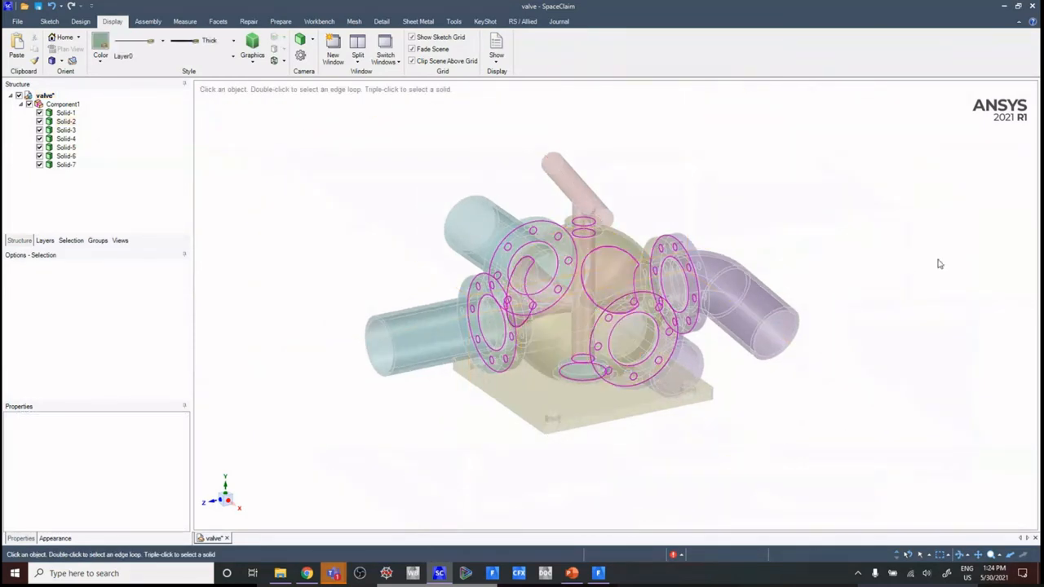
left_click(485, 330)
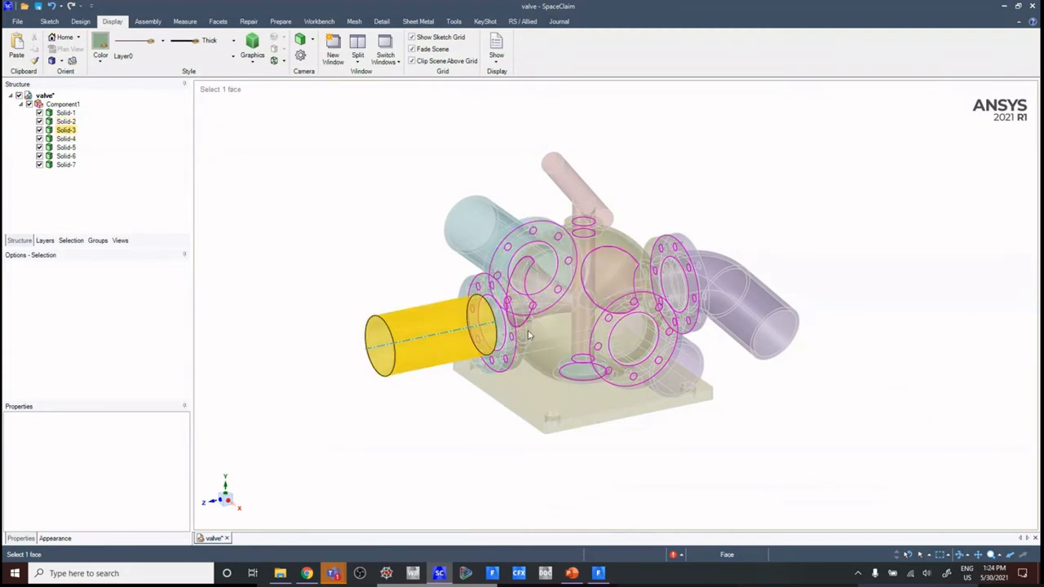
key("Escape")
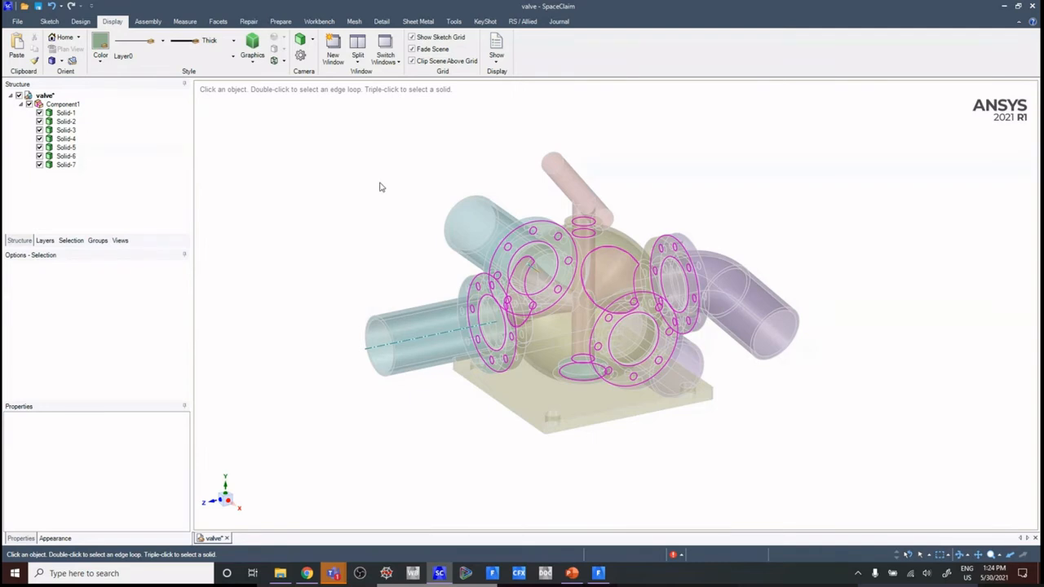
Step: Switch back to Fluent and import the CAD geometry file valve.scdoc in mm
left_click(598, 573)
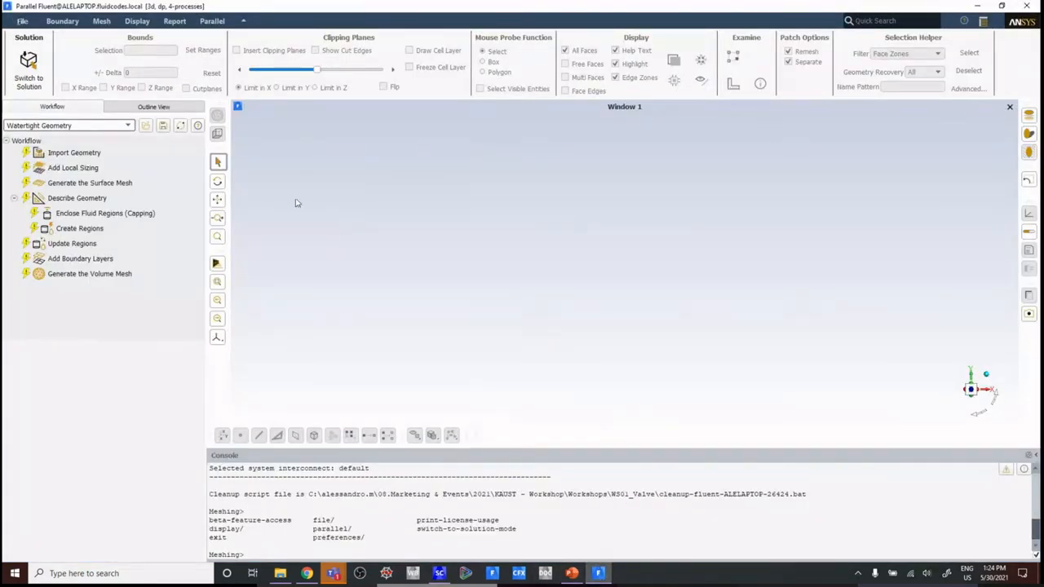
left_click(52, 157)
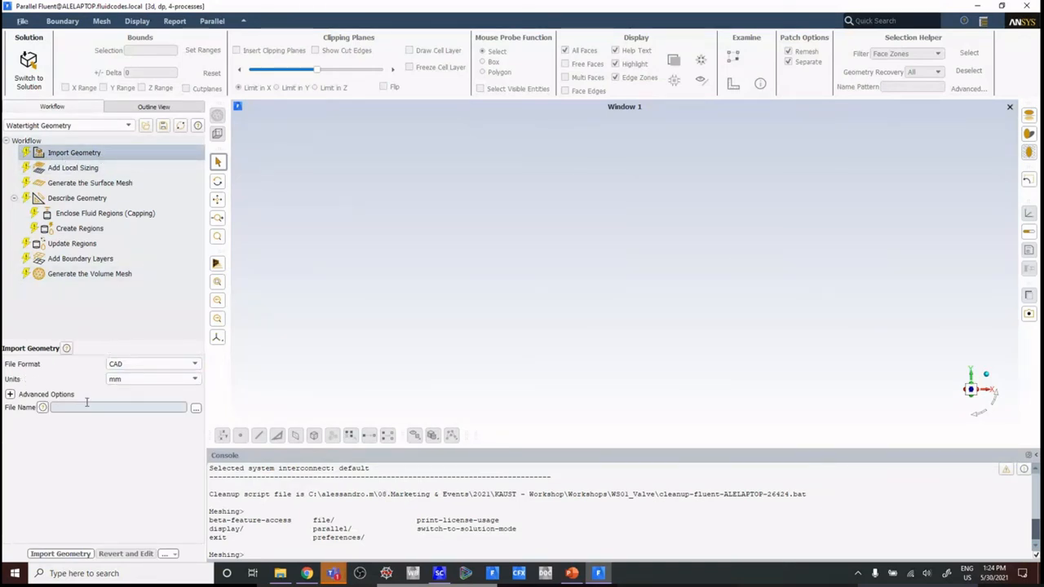
left_click(98, 156)
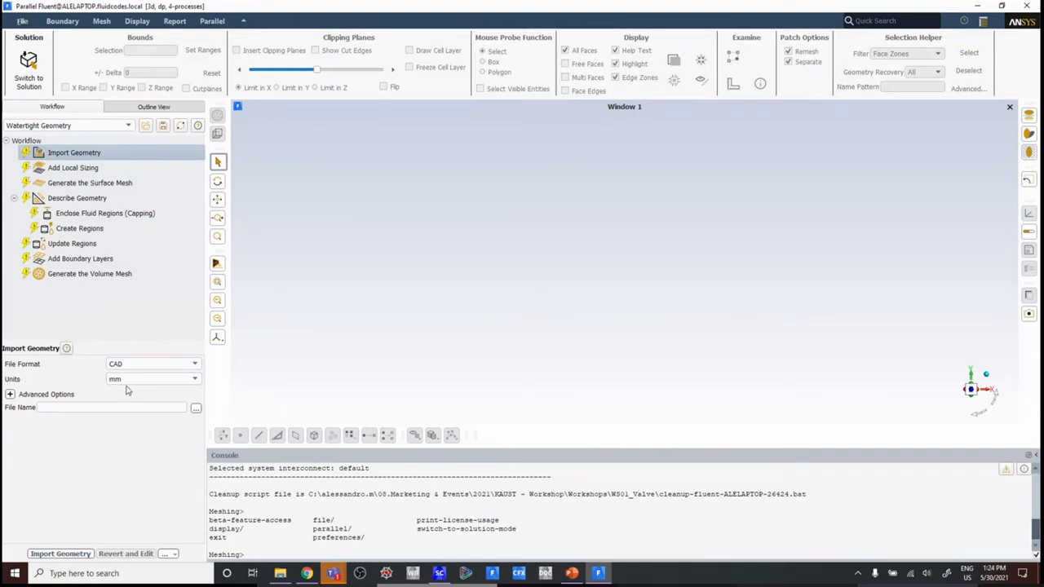
left_click(196, 408)
left_click(459, 213)
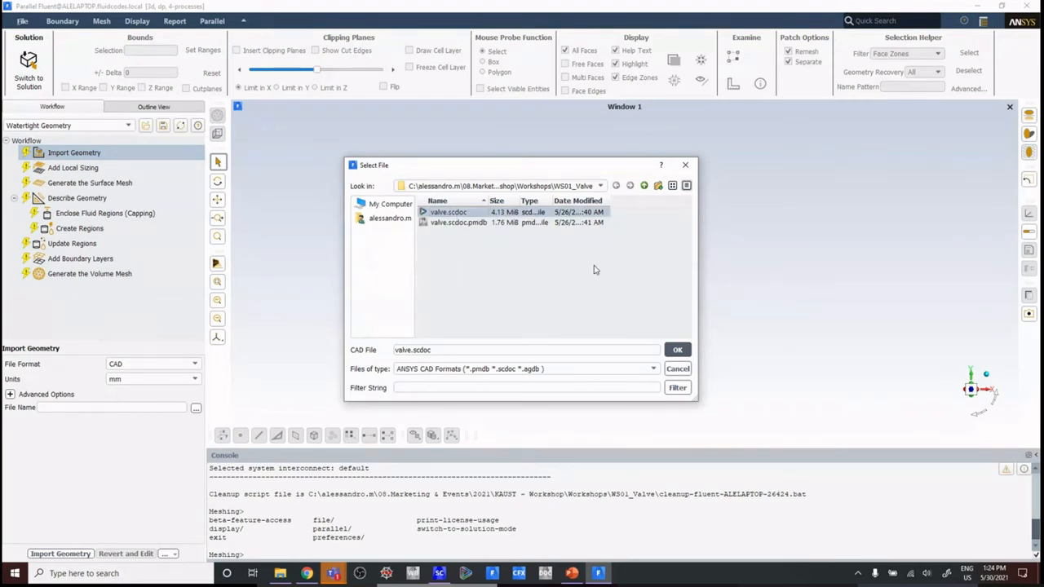
left_click(677, 352)
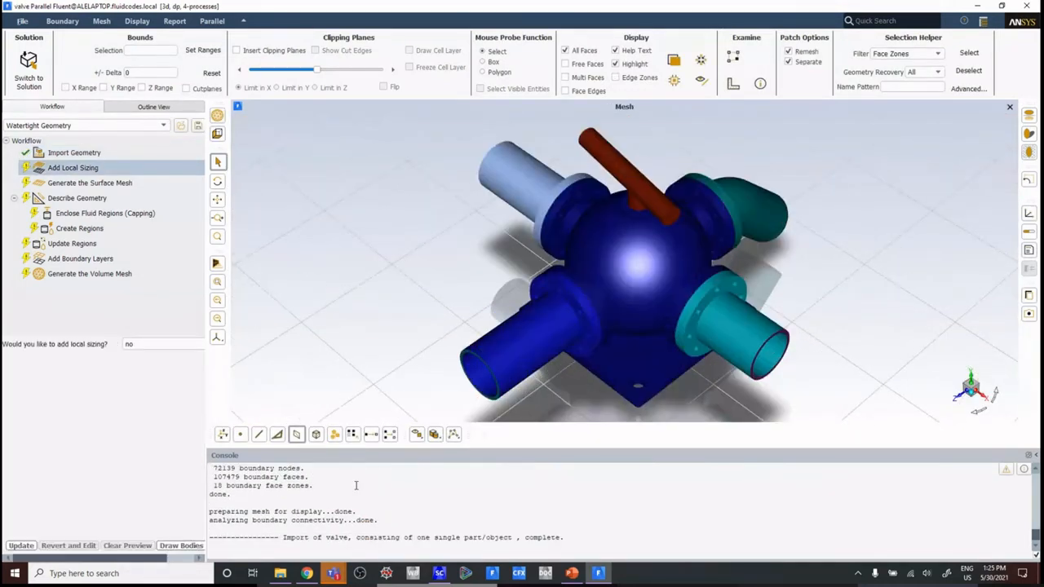
Step: Turn off the reflections, shadows and ground grid around the imported valve model
left_click_drag(757, 311, 699, 280)
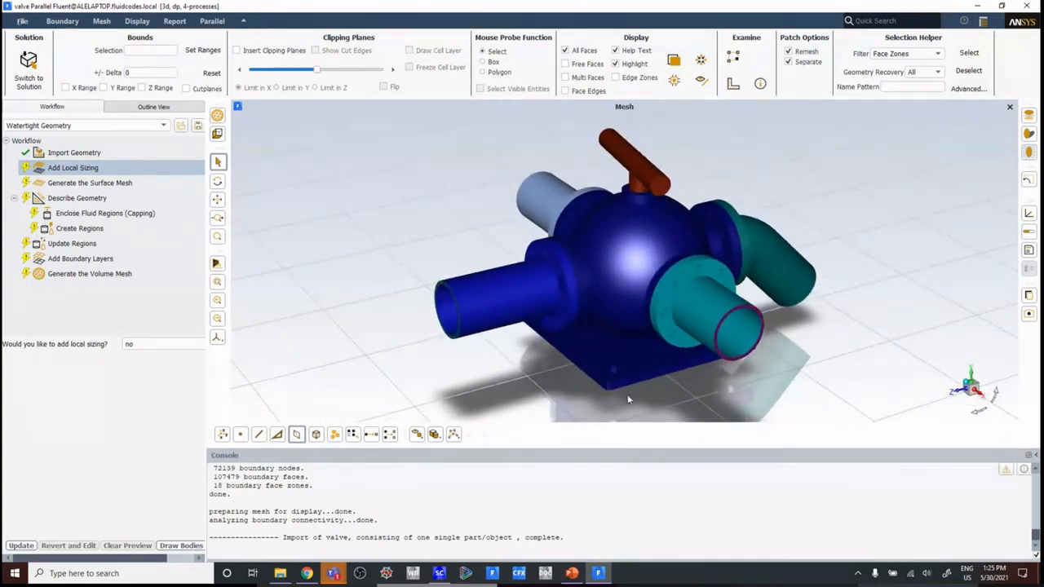
scroll(657, 386, "down", 3)
middle_click_drag(715, 395, 689, 368)
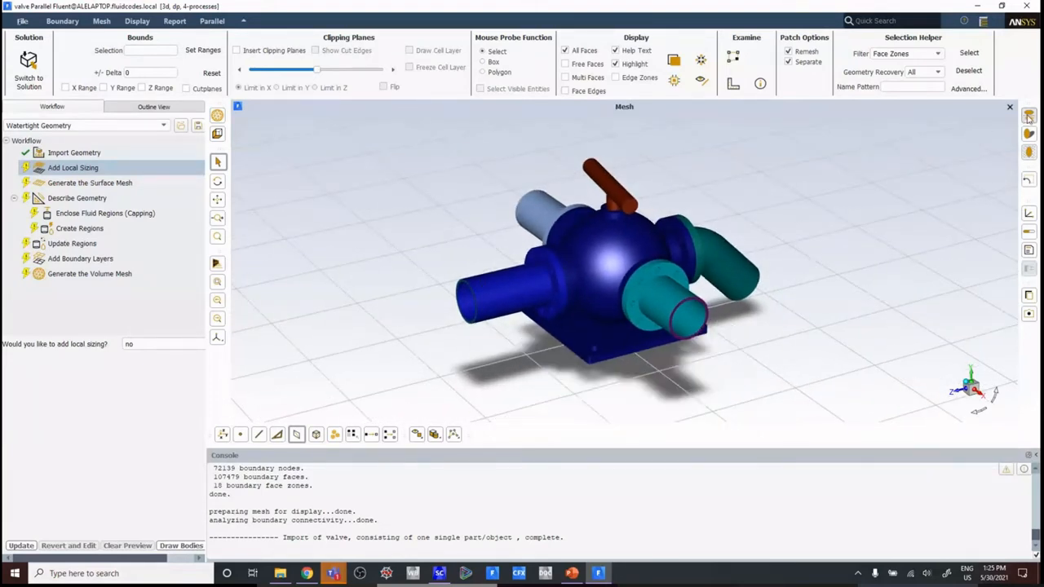
left_click(1028, 153)
scroll(781, 259, "up", 2)
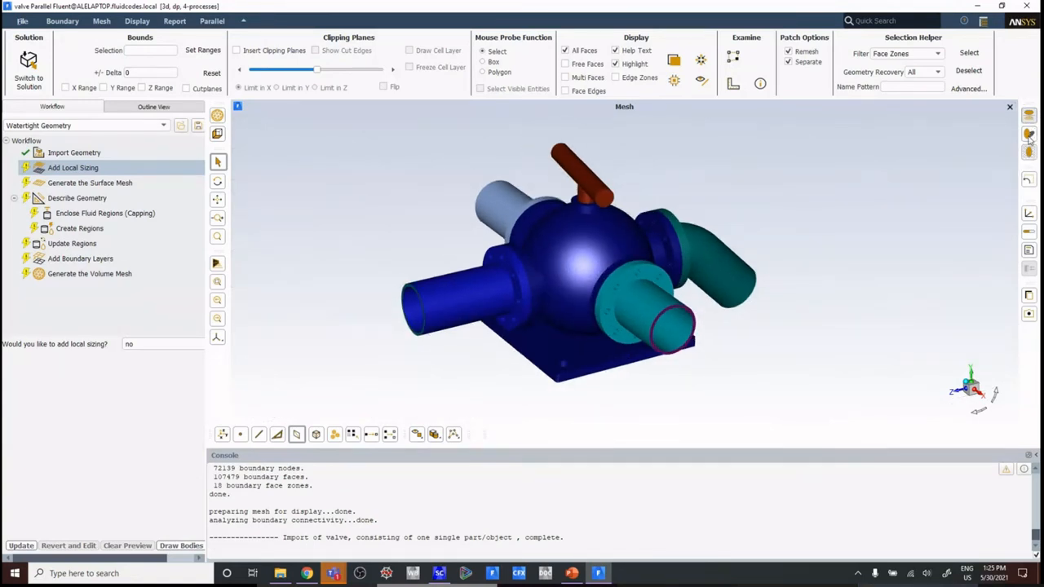
left_click_drag(809, 225, 812, 228)
middle_click_drag(813, 228, 808, 229)
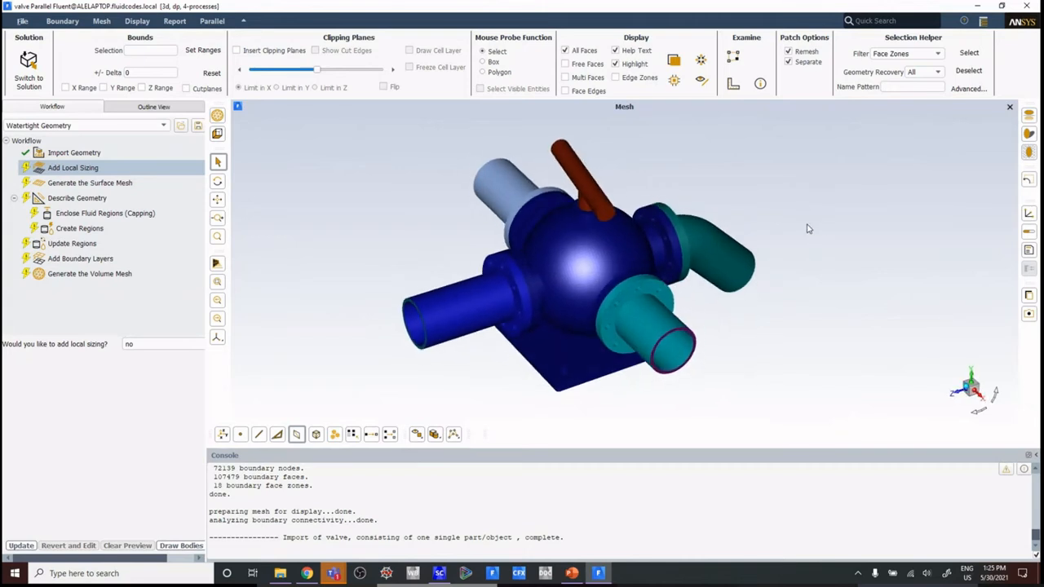
middle_click_drag(799, 280, 819, 290, "ctrl")
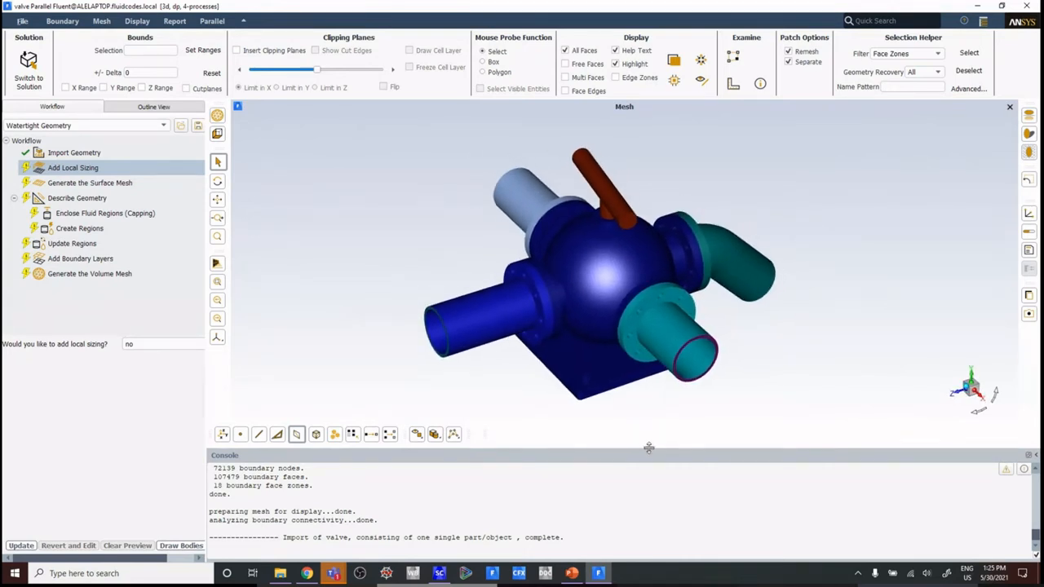
Step: Shrink the console area and widen the workflow area to make their contents and the model easier to view
left_click_drag(648, 457, 649, 493)
left_click_drag(760, 375, 725, 324)
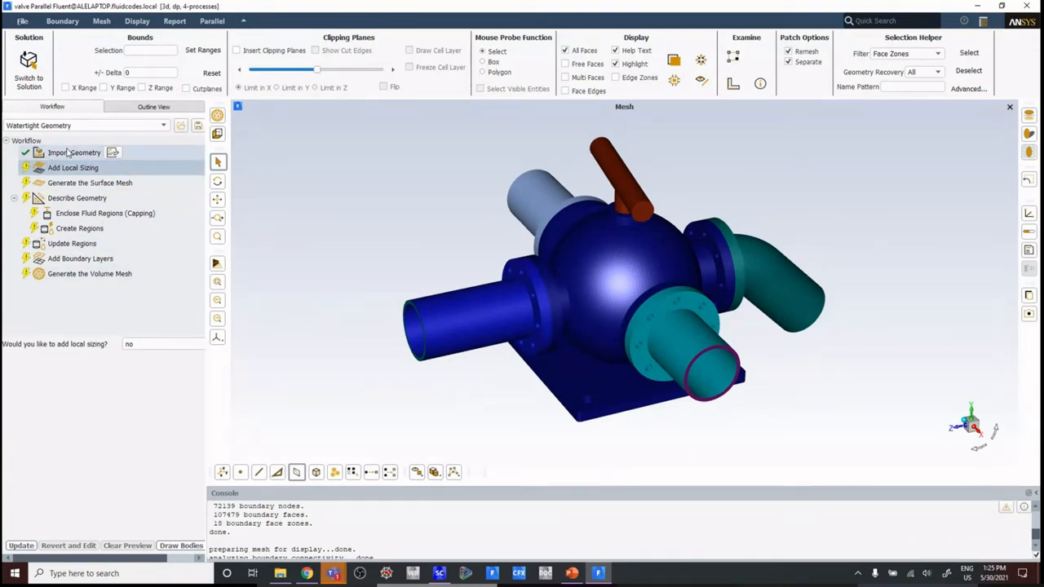
left_click_drag(210, 223, 255, 218)
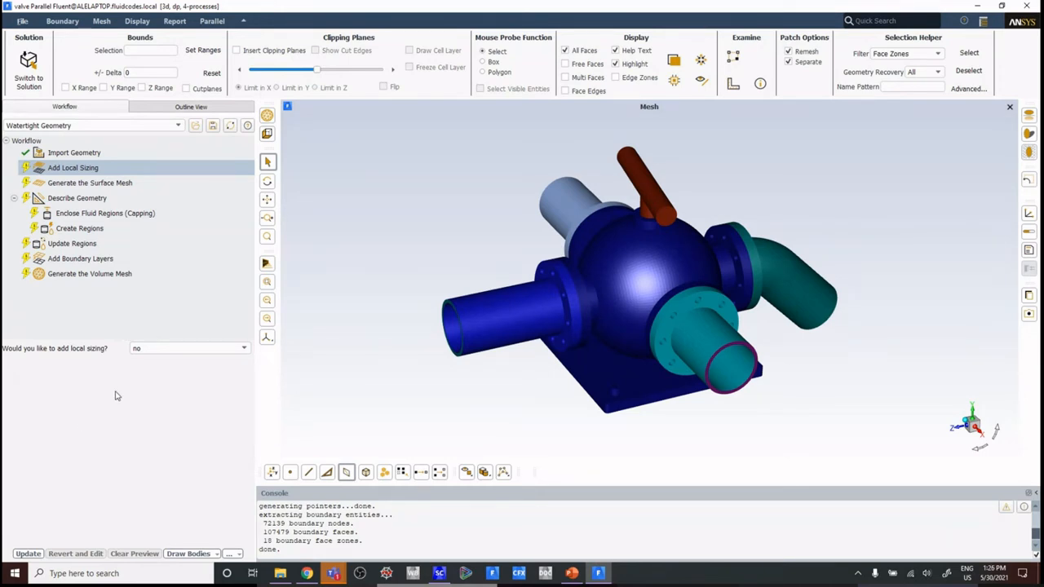
Step: Enable local sizing to review its settings and size control types, and set it back to no
left_click(159, 349)
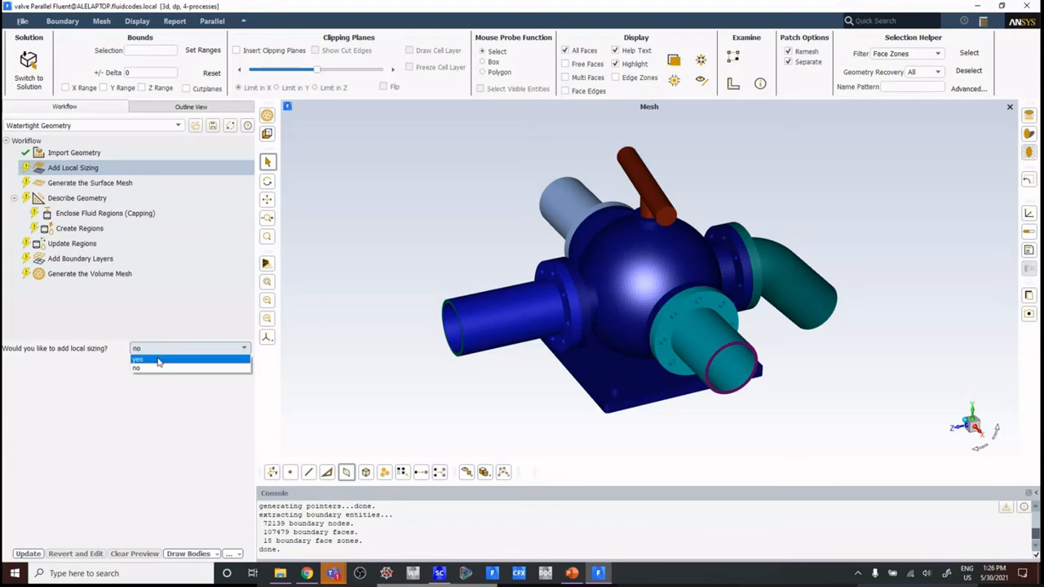
left_click(159, 361)
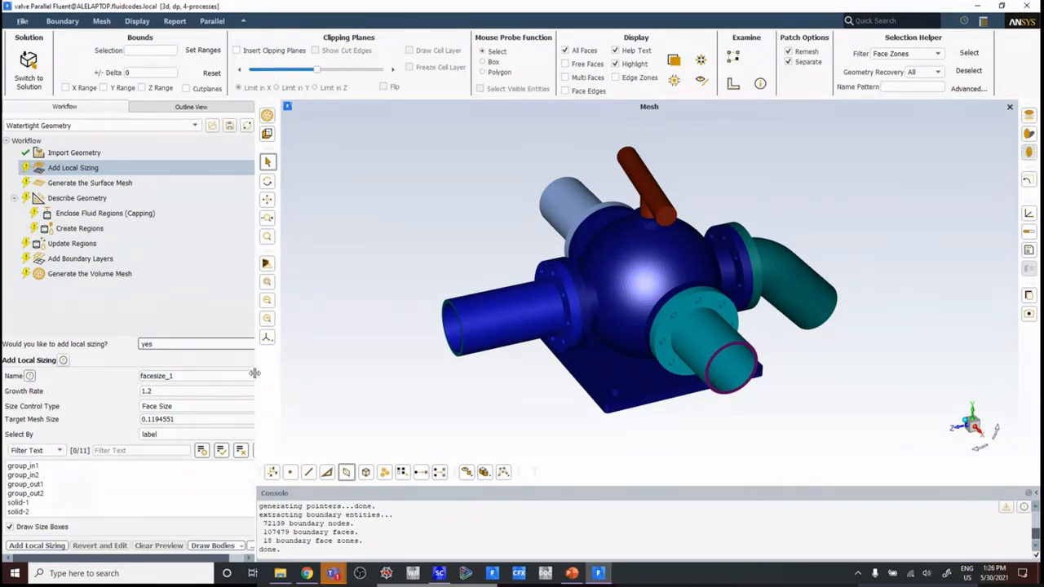
left_click_drag(254, 364, 304, 364)
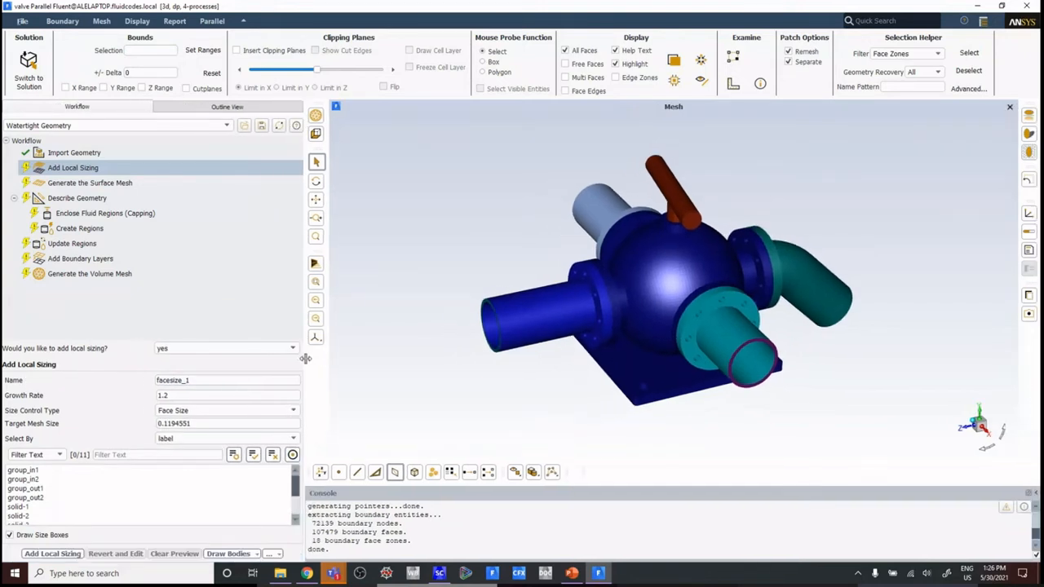
left_click(245, 410)
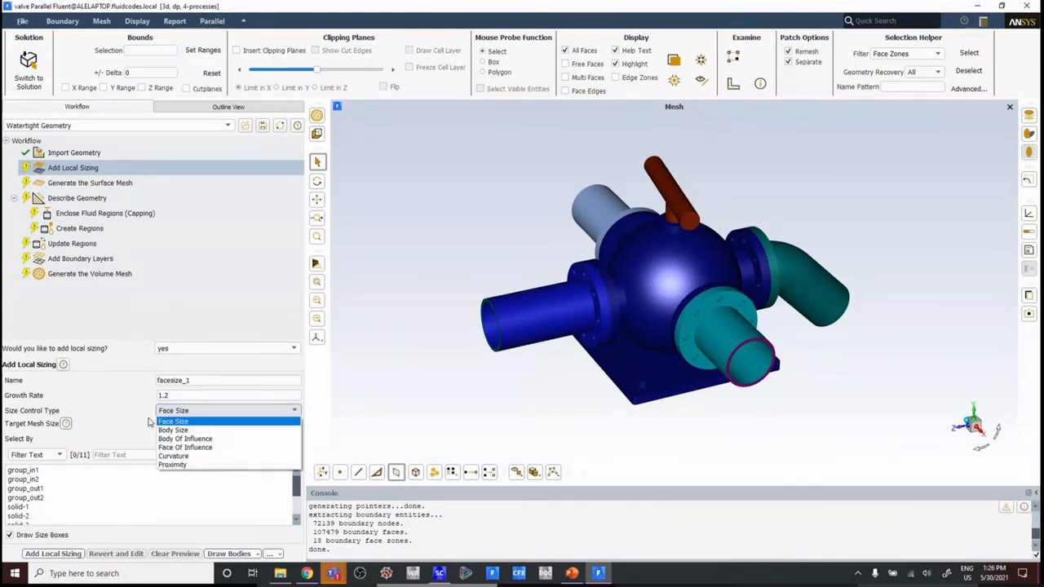
left_click(109, 392)
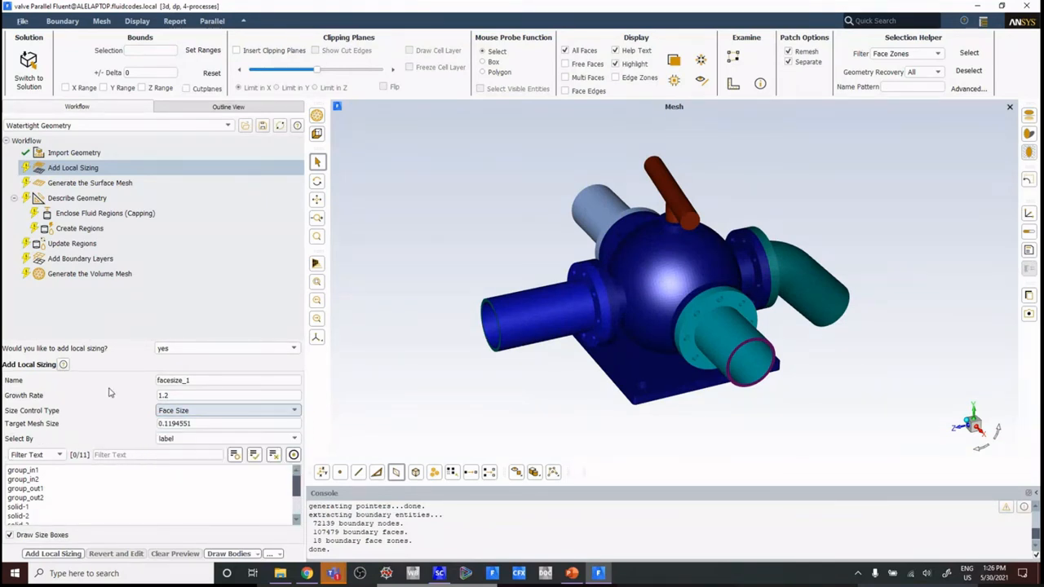
left_click(182, 349)
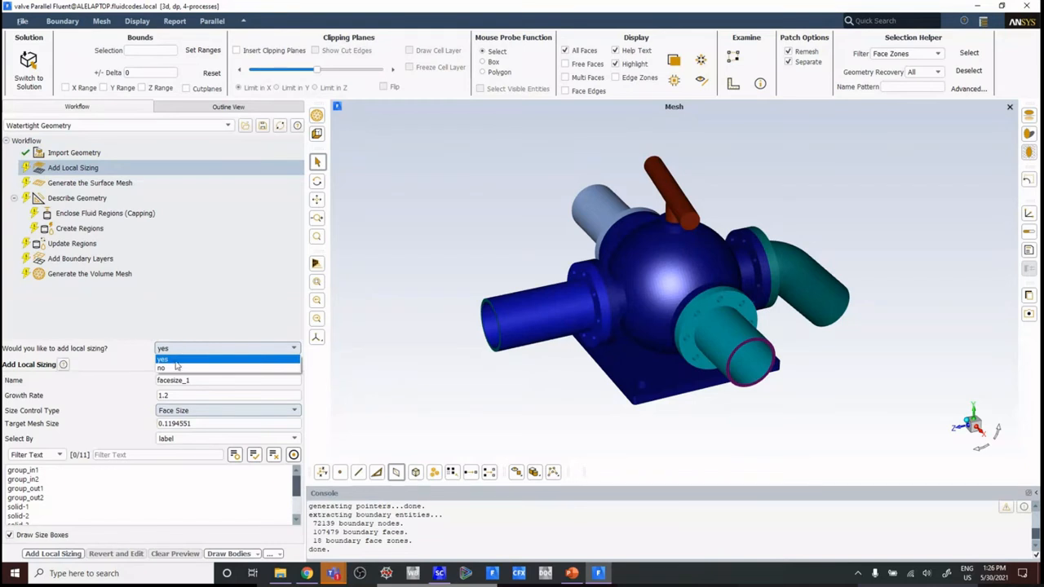
left_click(173, 368)
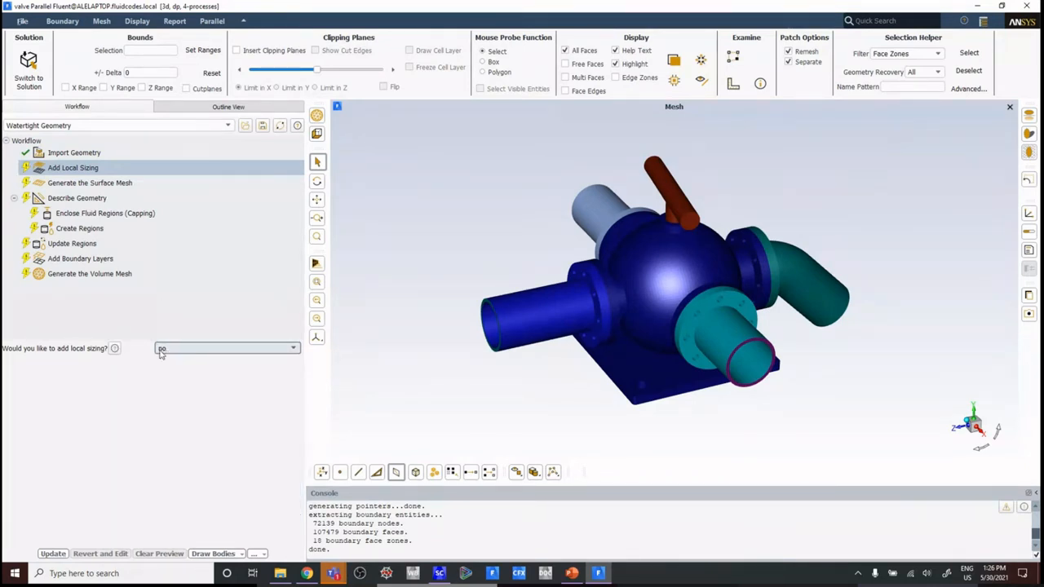
Step: Complete the local sizing task without adding controls, and inspect the default size boxes on the valve body and flange
left_click(57, 554)
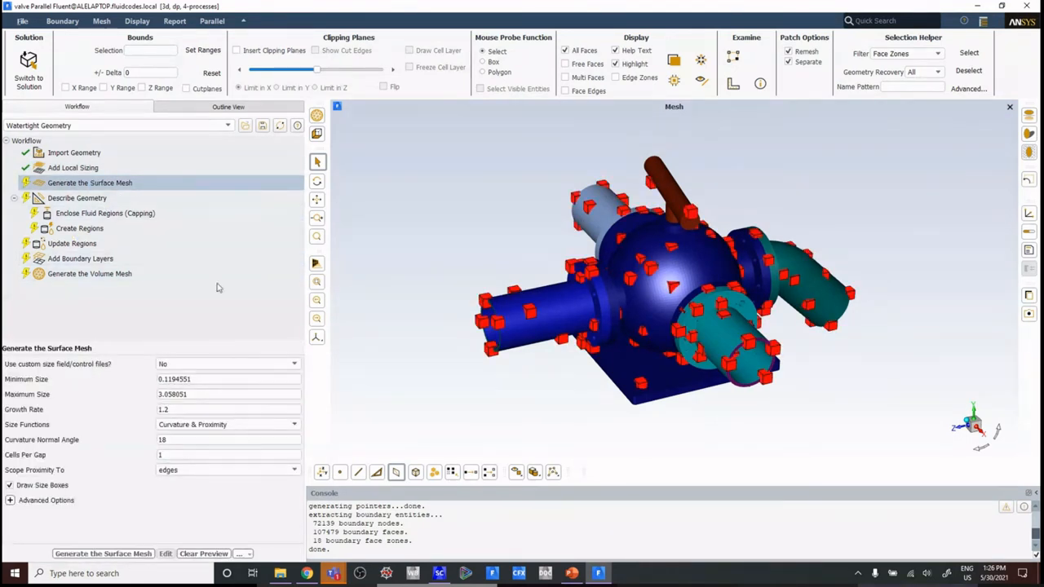
scroll(632, 318, "up", 3)
left_click_drag(698, 259, 578, 291)
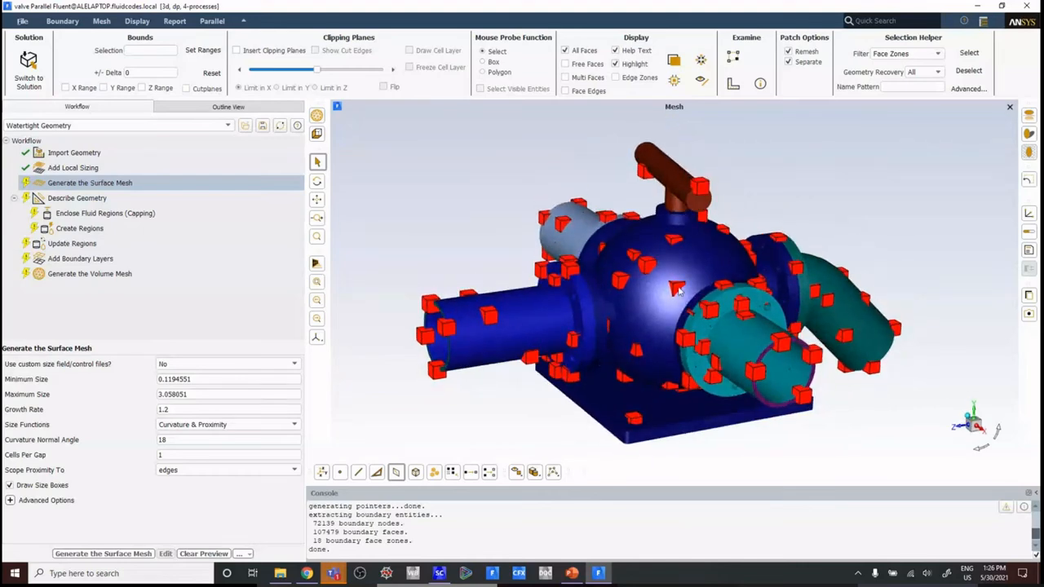
scroll(610, 271, "up", 4)
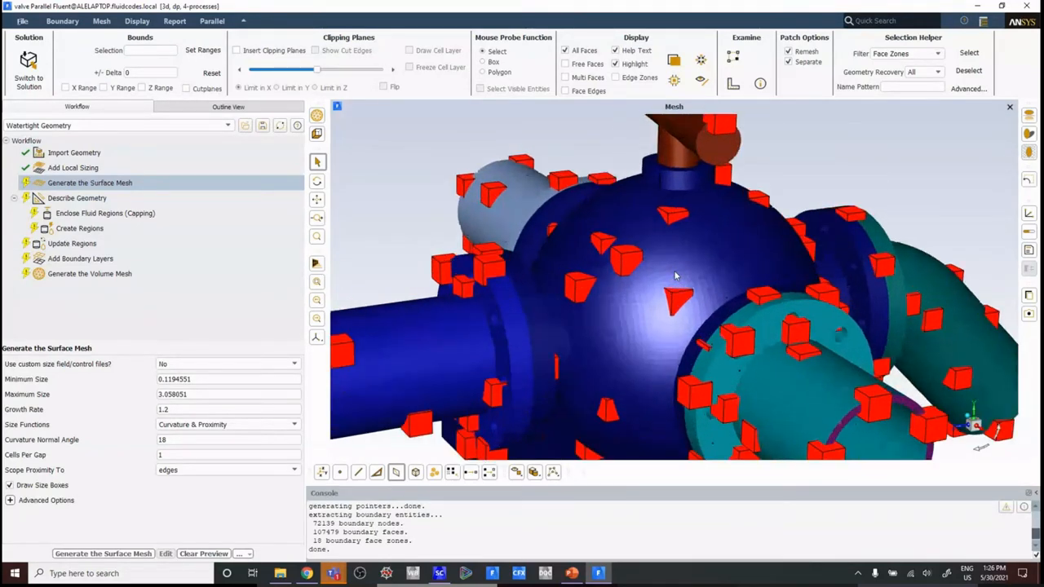
scroll(725, 391, "up", 8)
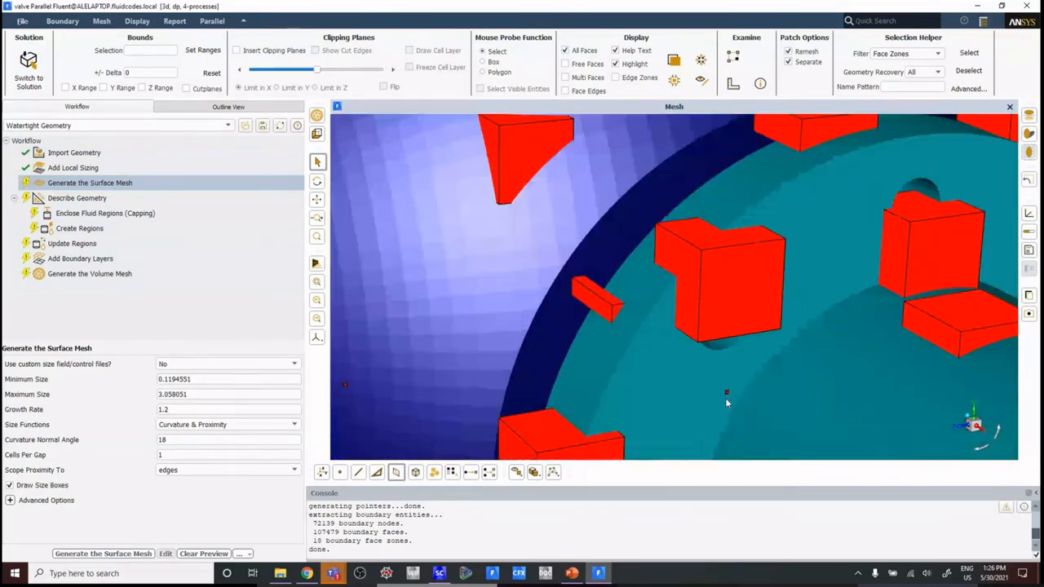
scroll(730, 392, "down", 10)
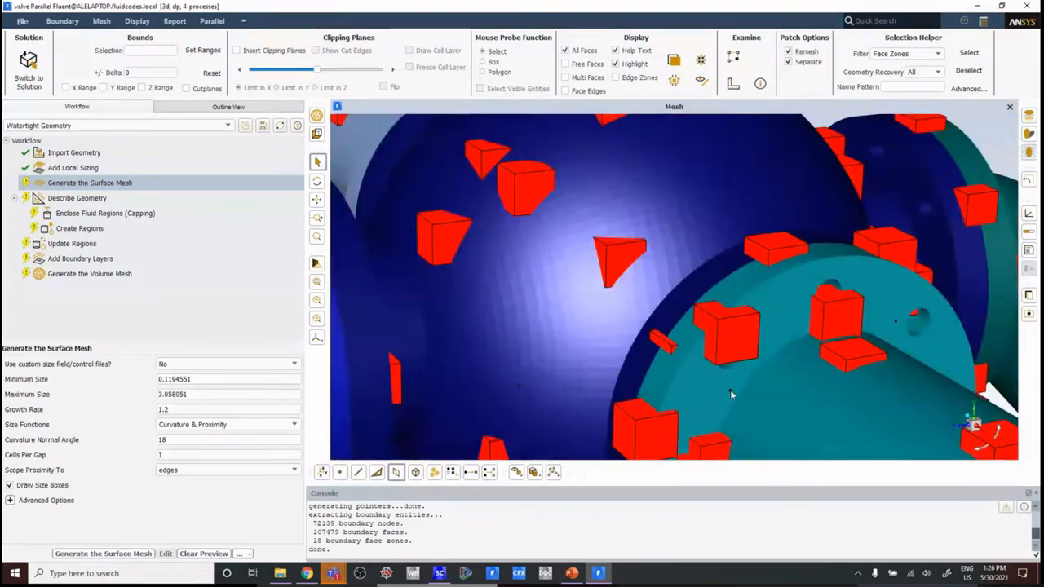
scroll(730, 395, "down", 6)
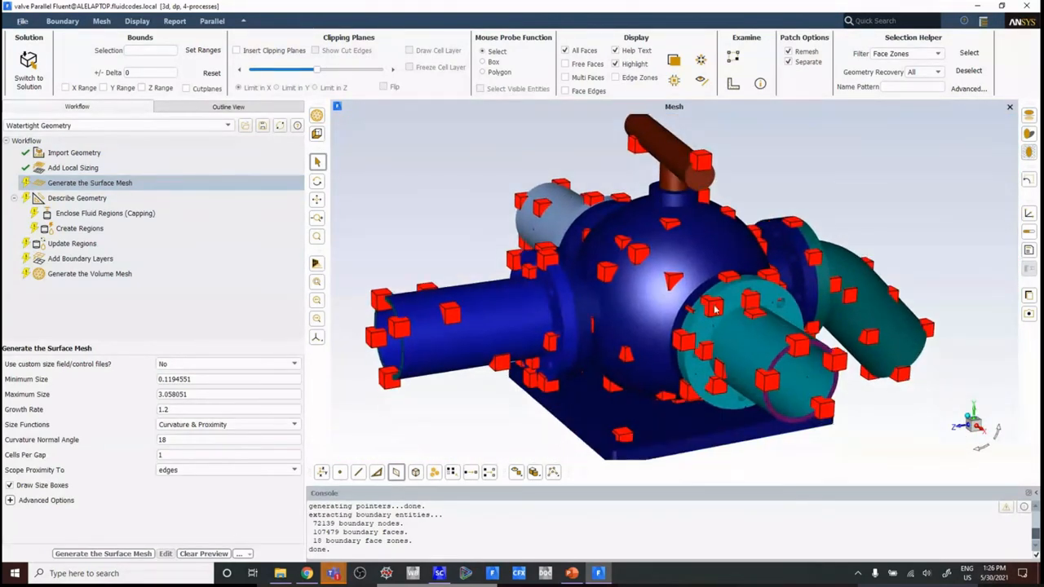
scroll(701, 308, "up", 2)
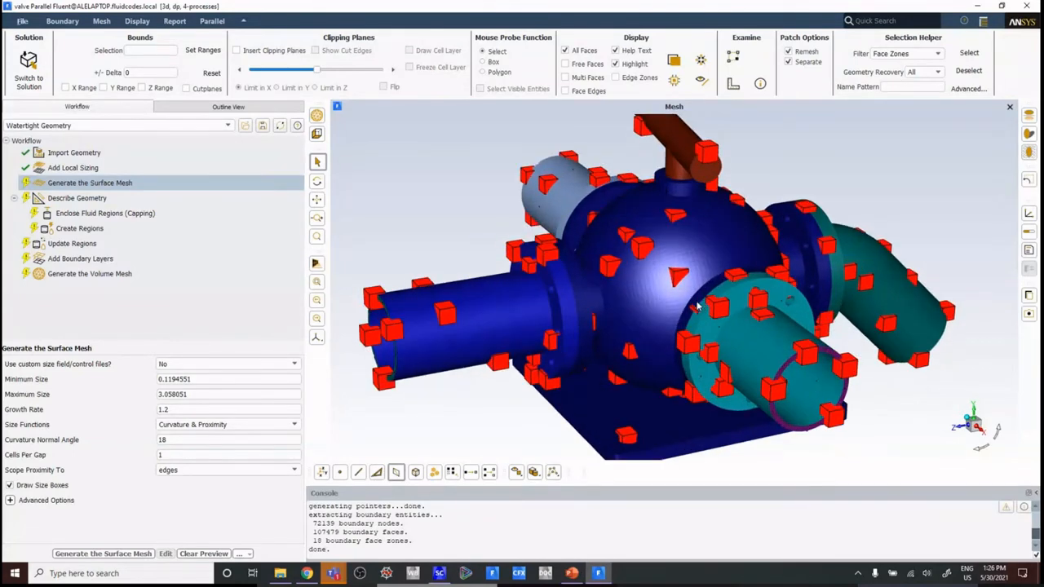
scroll(653, 257, "up", 4)
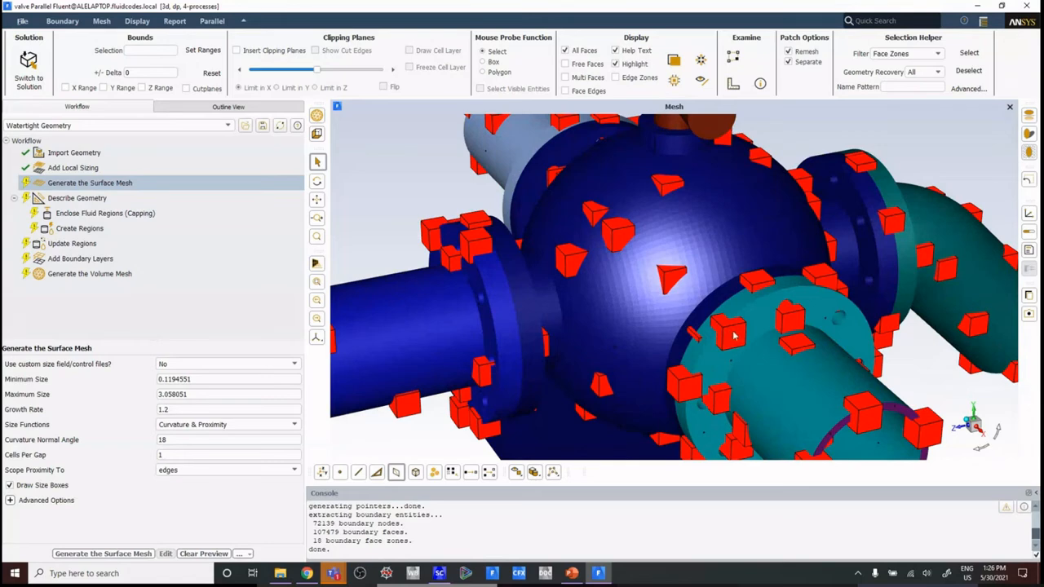
Step: Set the selection filter to nodes for picking on the rim of the open blue pipe
scroll(608, 331, "down", 3)
left_click_drag(575, 253, 591, 285)
scroll(585, 302, "up", 3)
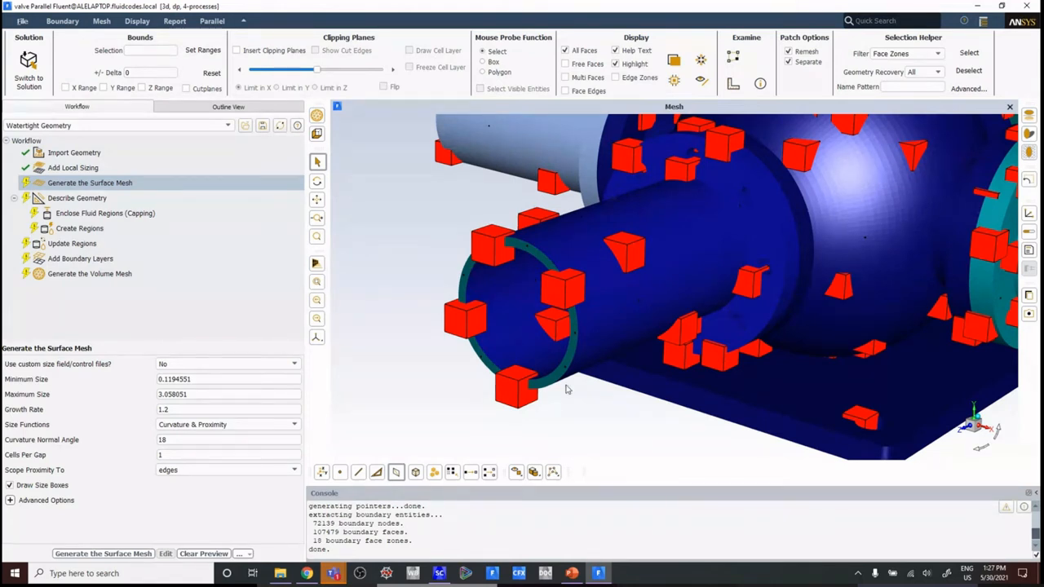
right_click(589, 419)
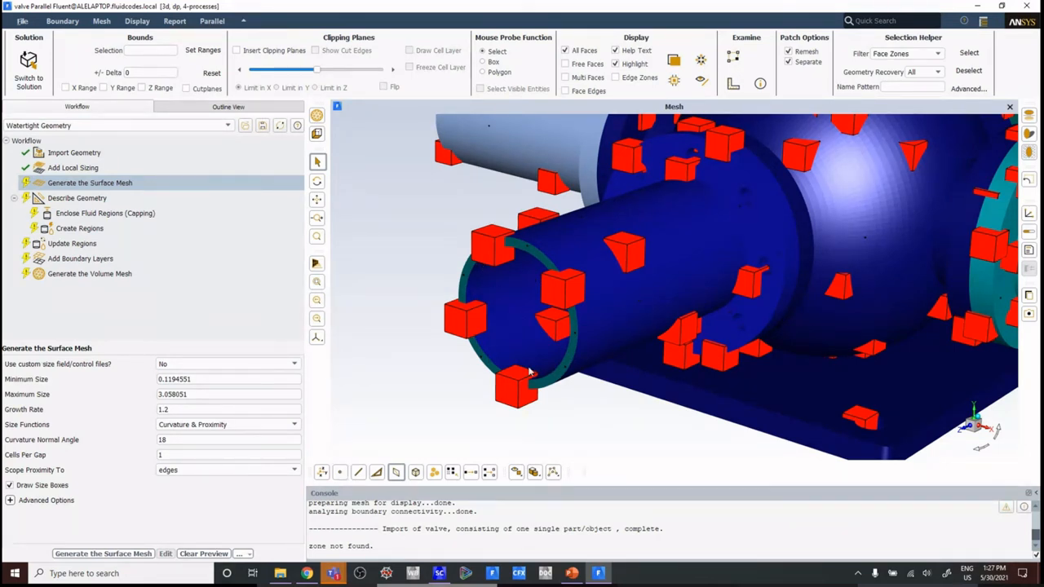
left_click(342, 474)
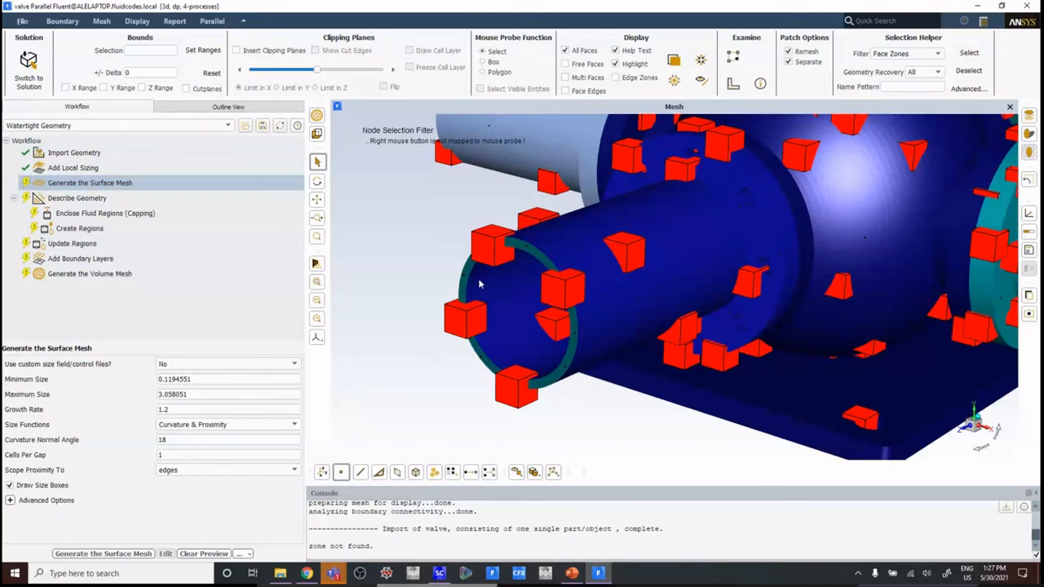
Step: Try to compute the distance between nodes picked on the blue pipe's rim, and clear the selection
left_click(474, 280)
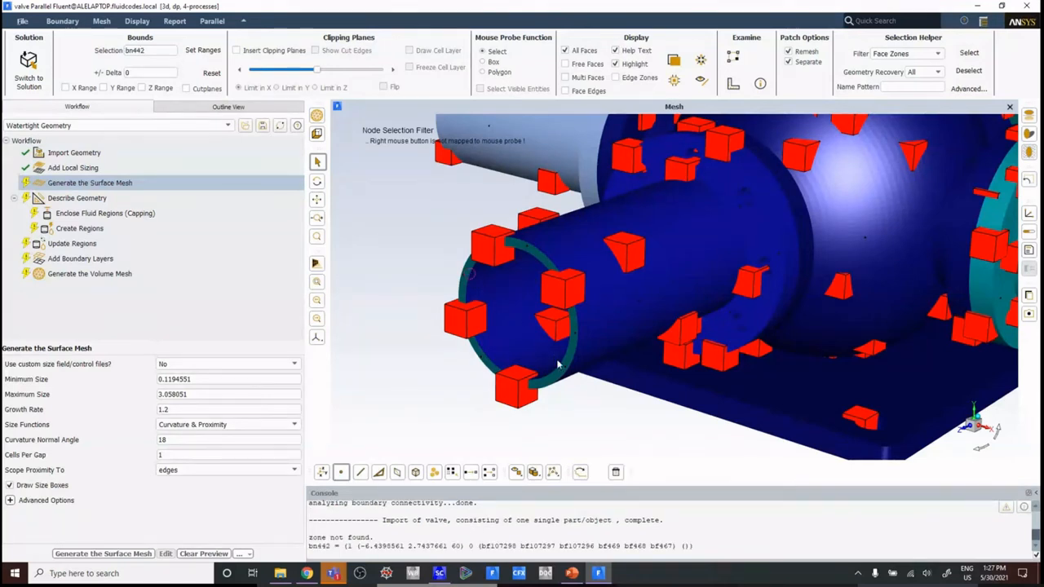
left_click(524, 328)
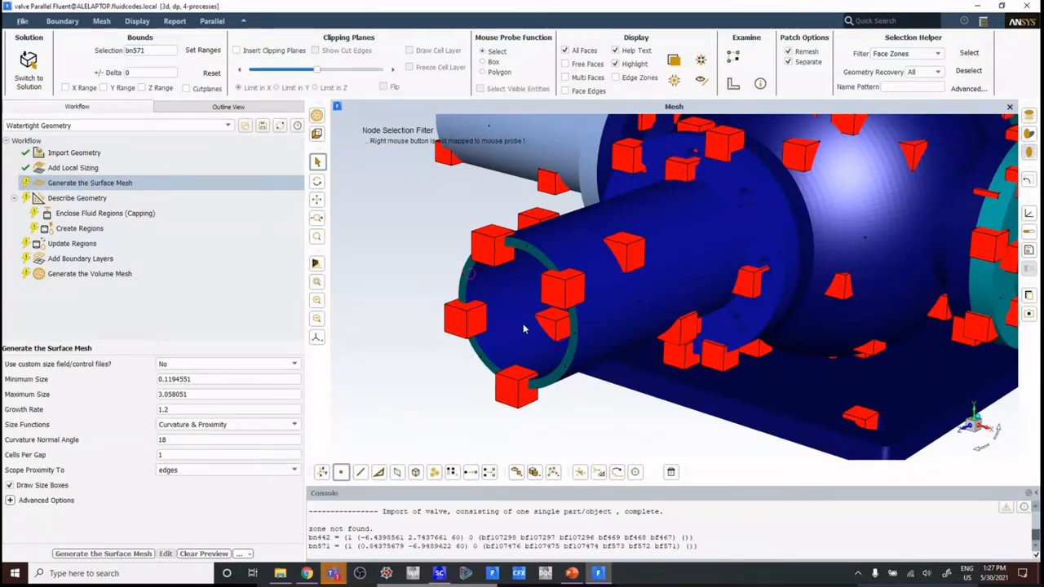
left_click(560, 366)
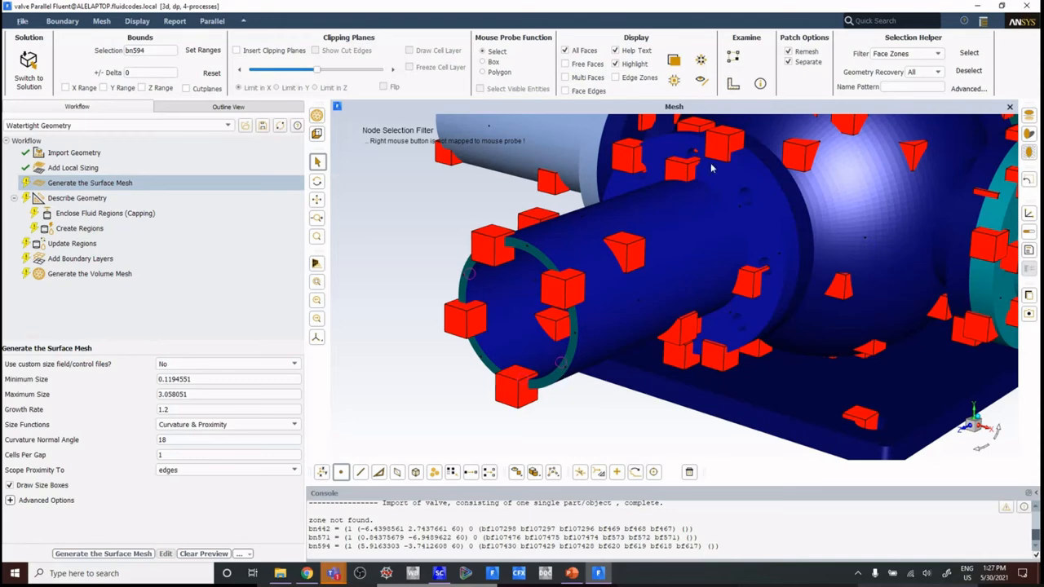
scroll(580, 379, "down", 5)
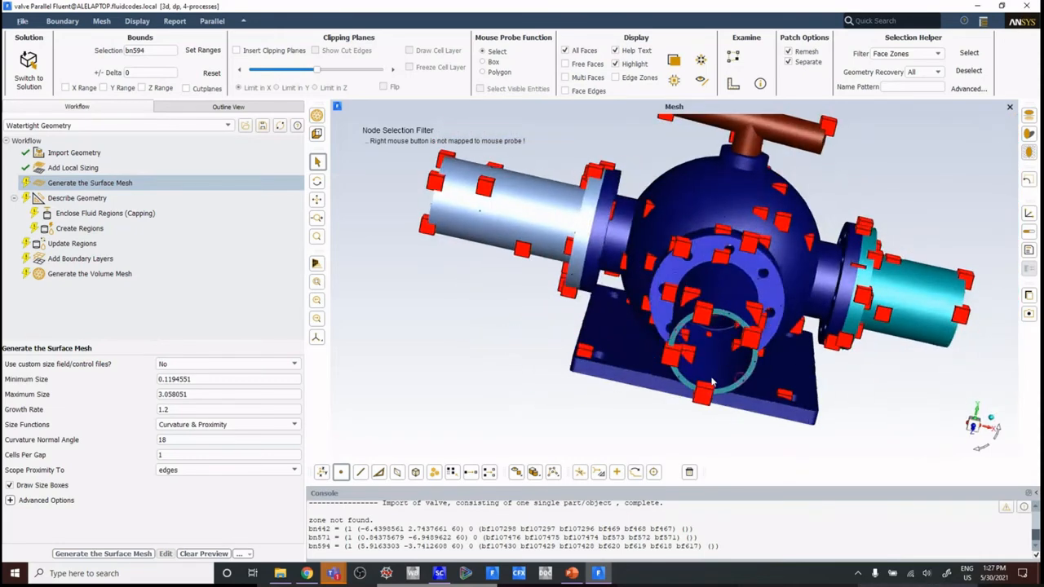
middle_click_drag(686, 374, 616, 370)
left_click(733, 83)
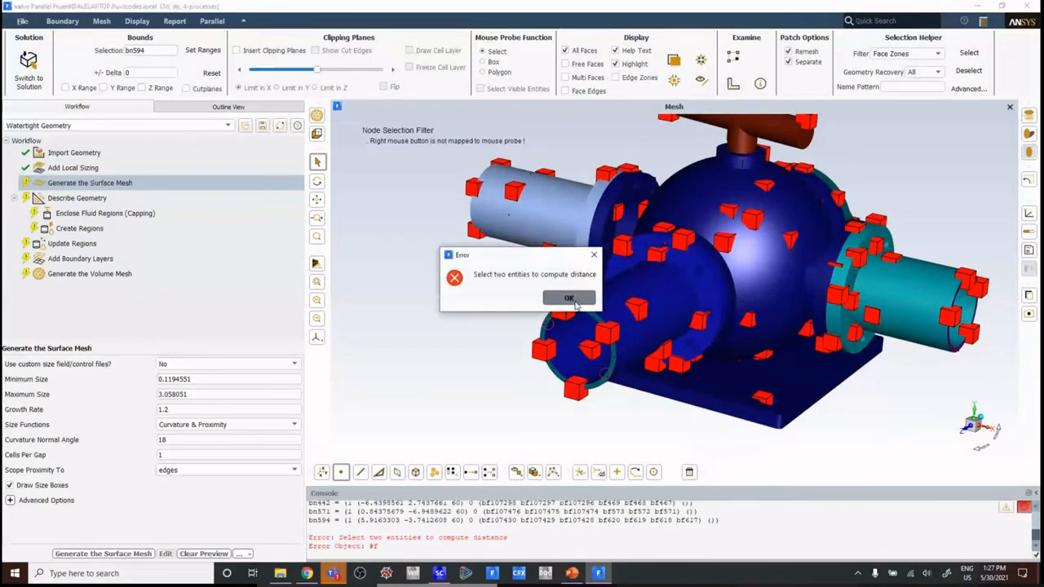
left_click(570, 308)
left_click(453, 357)
key("XF86AudioLowerVolume")
left_click(462, 349)
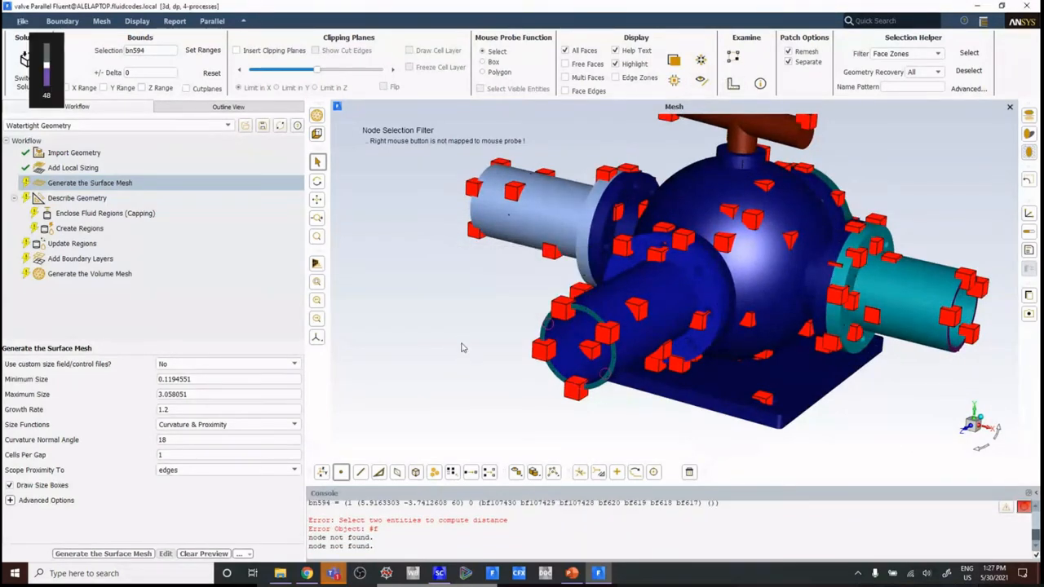
key("F2")
Step: Measure the blue pipe's inner diameter between two opposite nodes on the rim
scroll(534, 341, "up", 5)
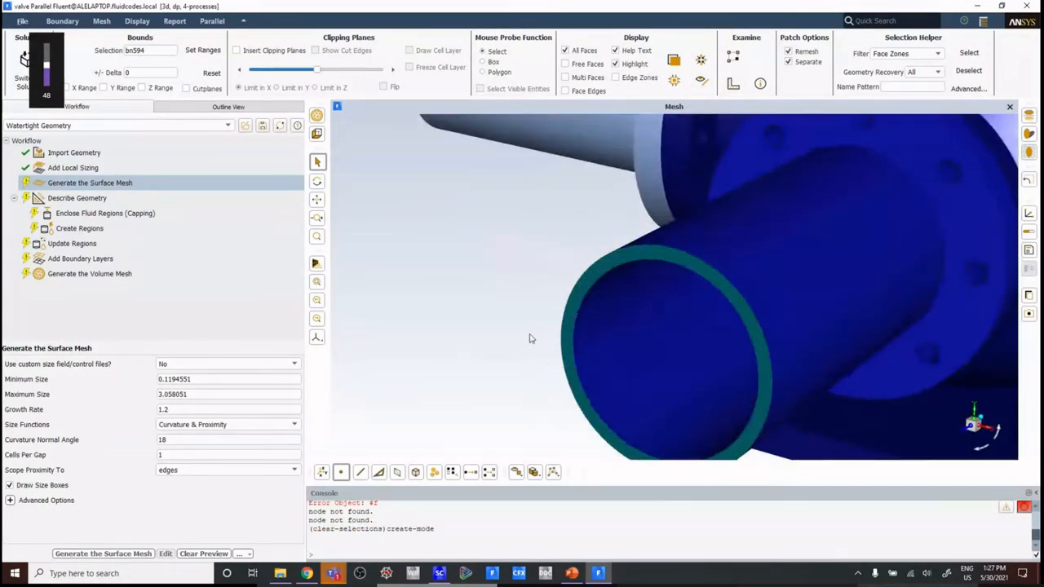
left_click(589, 300)
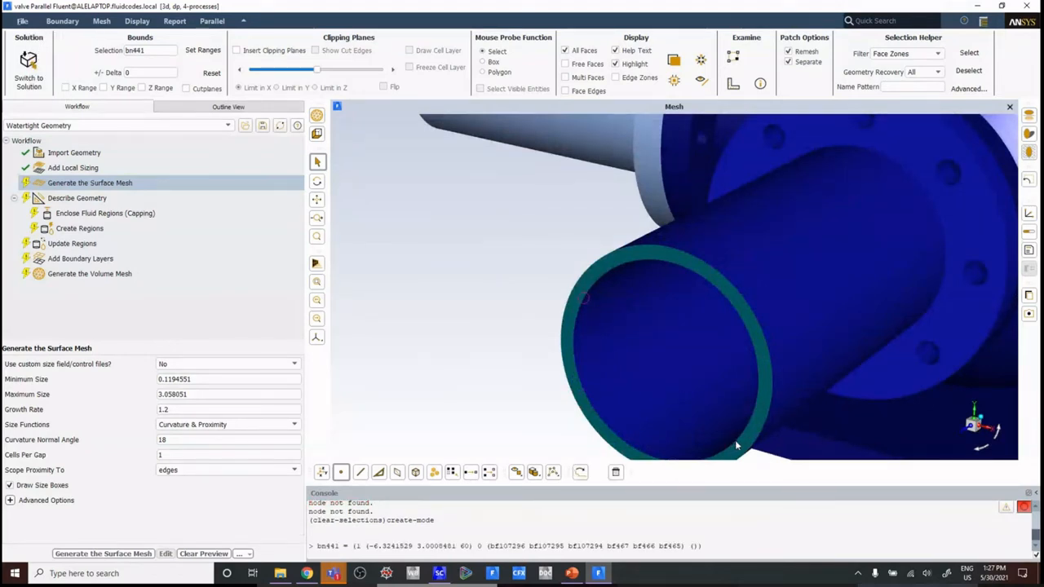
left_click(735, 440)
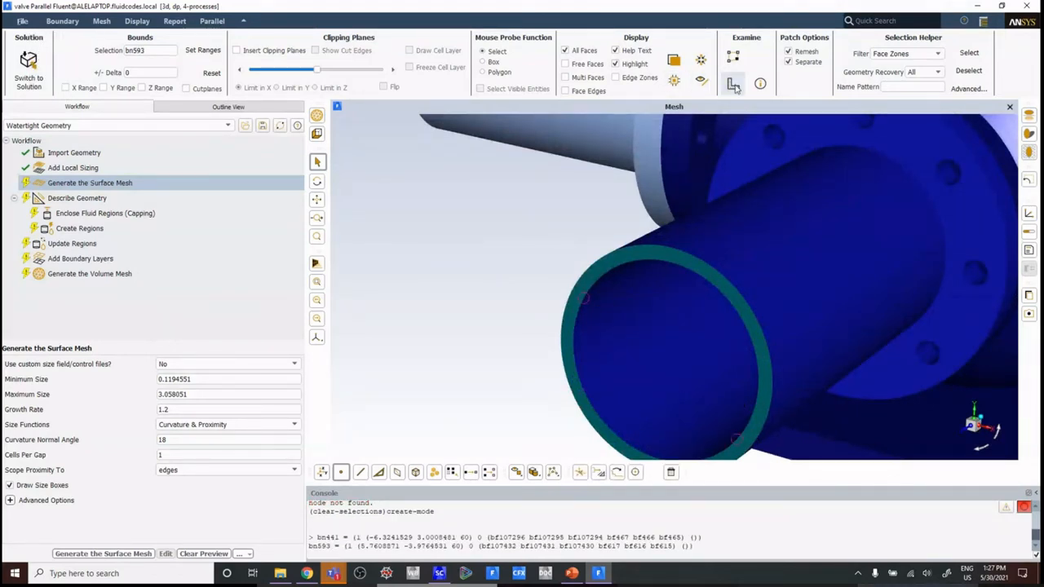
left_click(673, 78)
left_click_drag(697, 318, 615, 335)
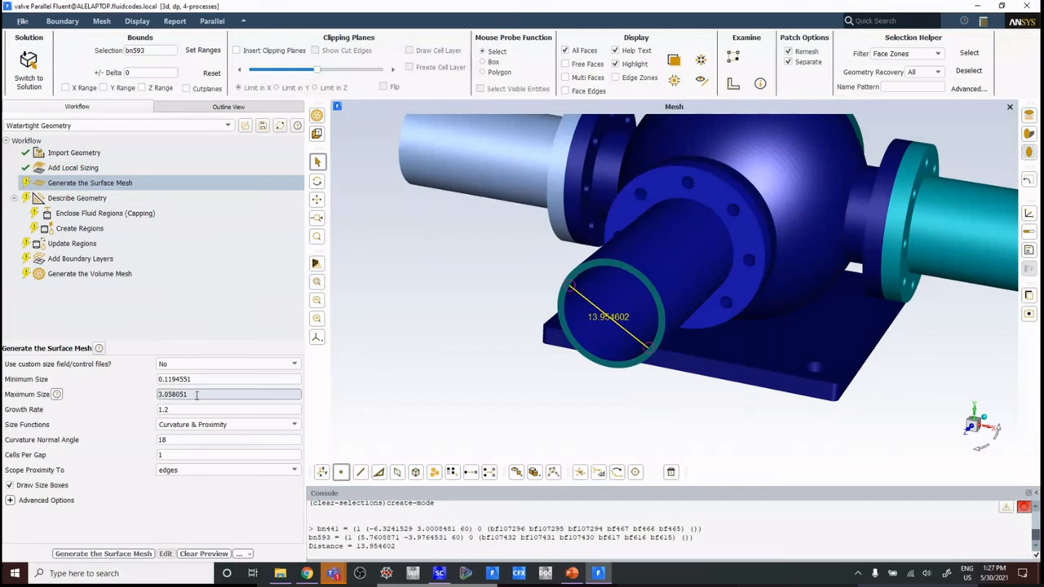
Step: Set the maximum size of the surface mesh to 1.4
left_click_drag(190, 394, 151, 397)
type("1.4")
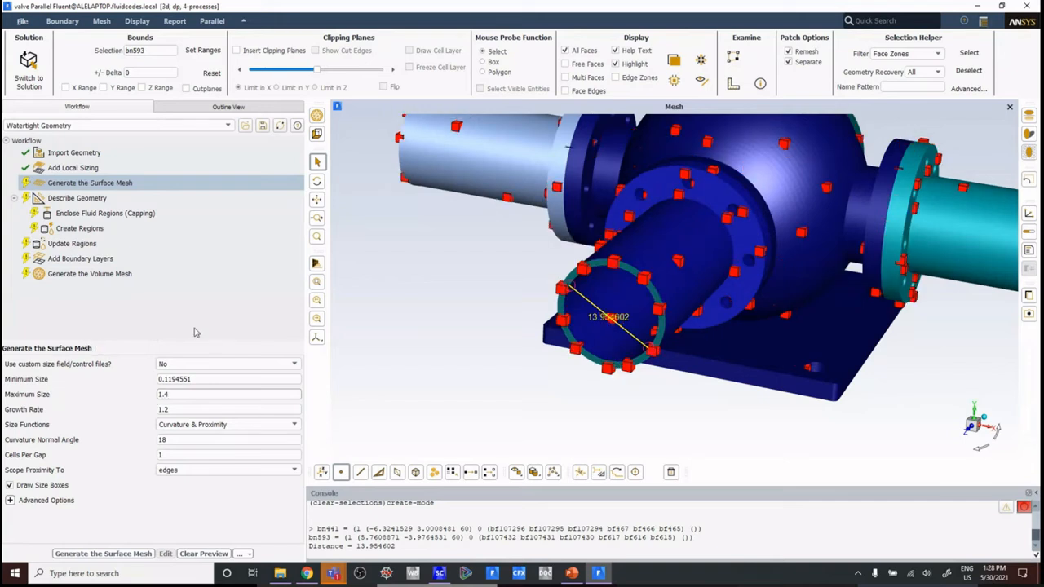
left_click(195, 396)
Step: Examine the maximum-size boxes around the valve's body, flanges and pipes
middle_click_drag(785, 212, 687, 275)
scroll(747, 216, "up", 2)
scroll(747, 217, "down", 3)
mouse_move(781, 281)
middle_mouse_down()
mouse_move(633, 237)
mouse_move(771, 269)
middle_mouse_up()
scroll(802, 262, "up", 4)
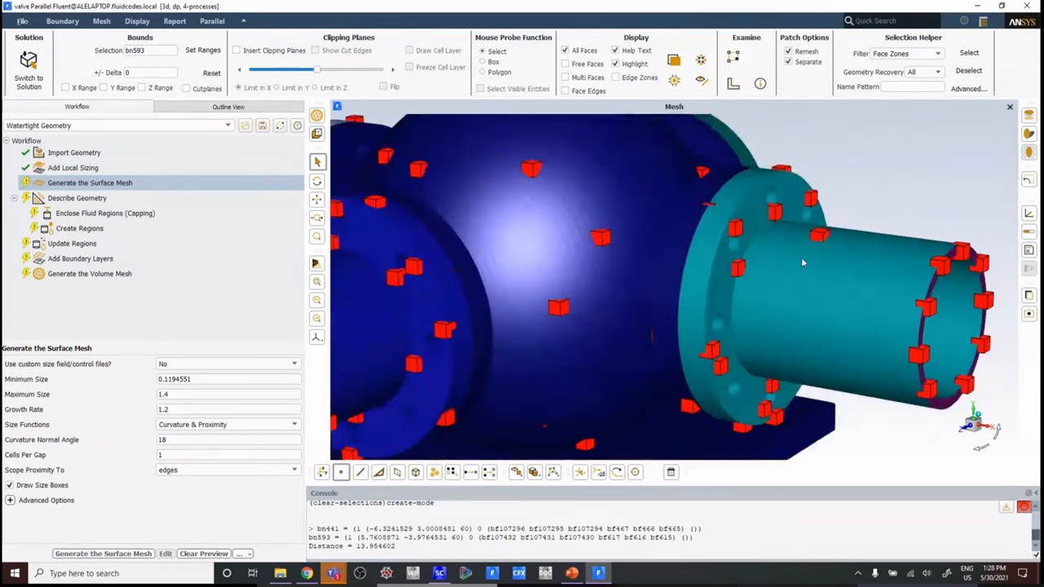
scroll(662, 313, "up", 3)
scroll(571, 310, "down", 8)
middle_click_drag(524, 292, 527, 305)
Step: Check the minimum-size boxes near the flange bolt holes, and generate the surface mesh with the current sizes
left_click(200, 380)
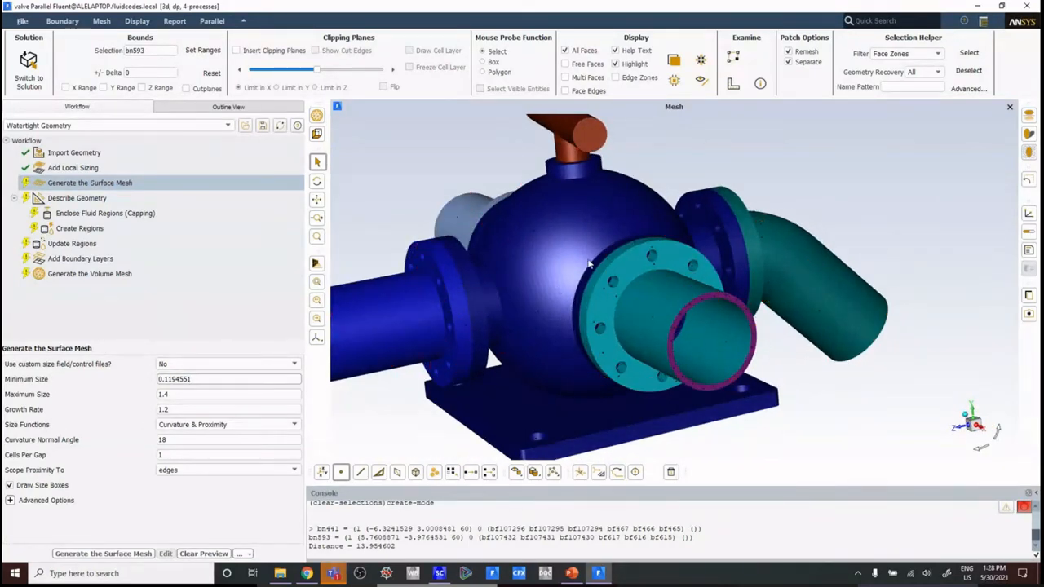
scroll(589, 263, "up", 6)
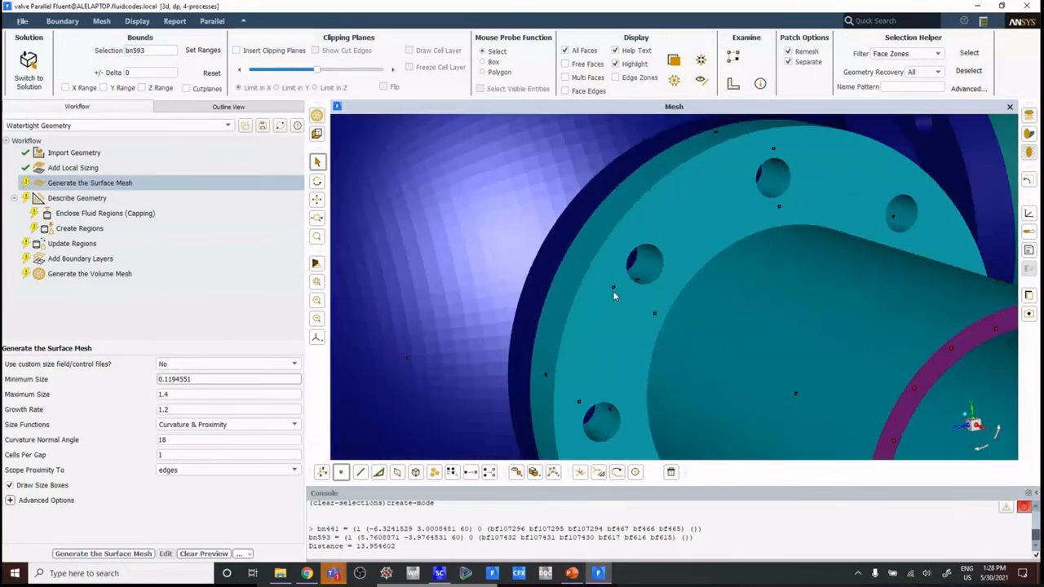
scroll(614, 294, "down", 8)
middle_click_drag(614, 294, 665, 265)
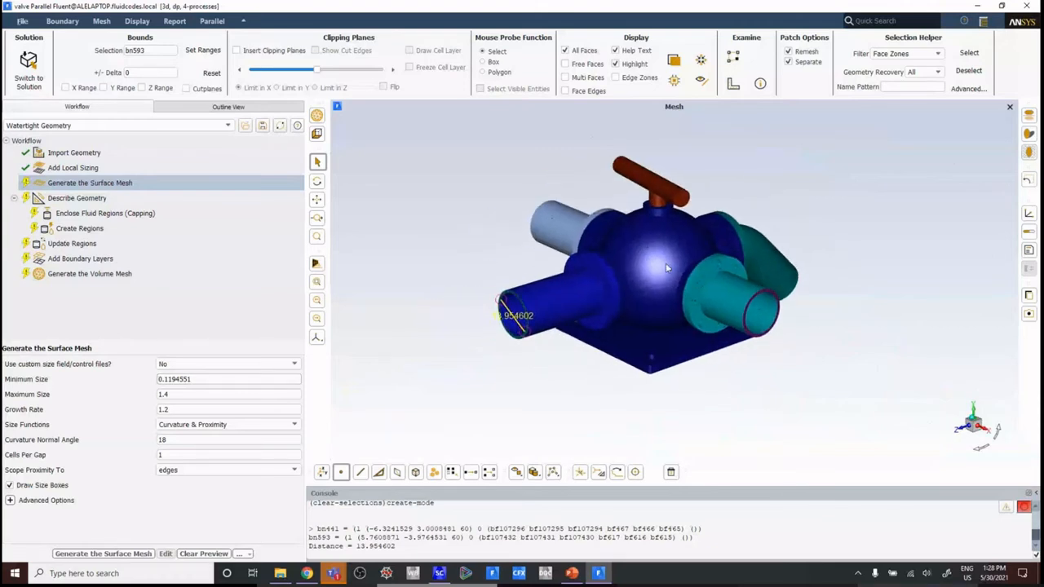
scroll(665, 263, "up", 4)
mouse_move(661, 279)
left_mouse_down()
mouse_move(698, 257)
mouse_move(662, 269)
left_mouse_up()
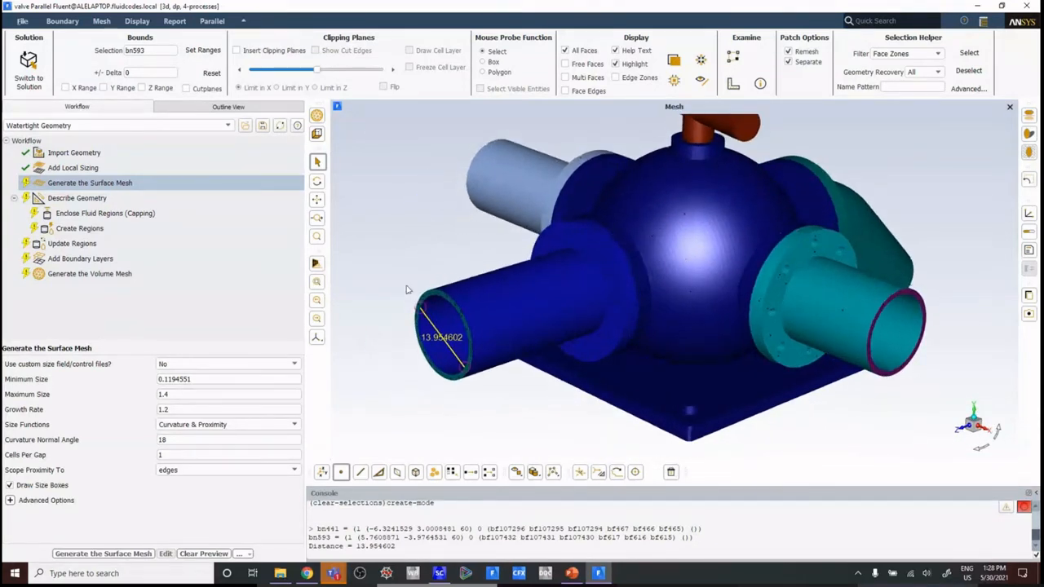
left_click(97, 554)
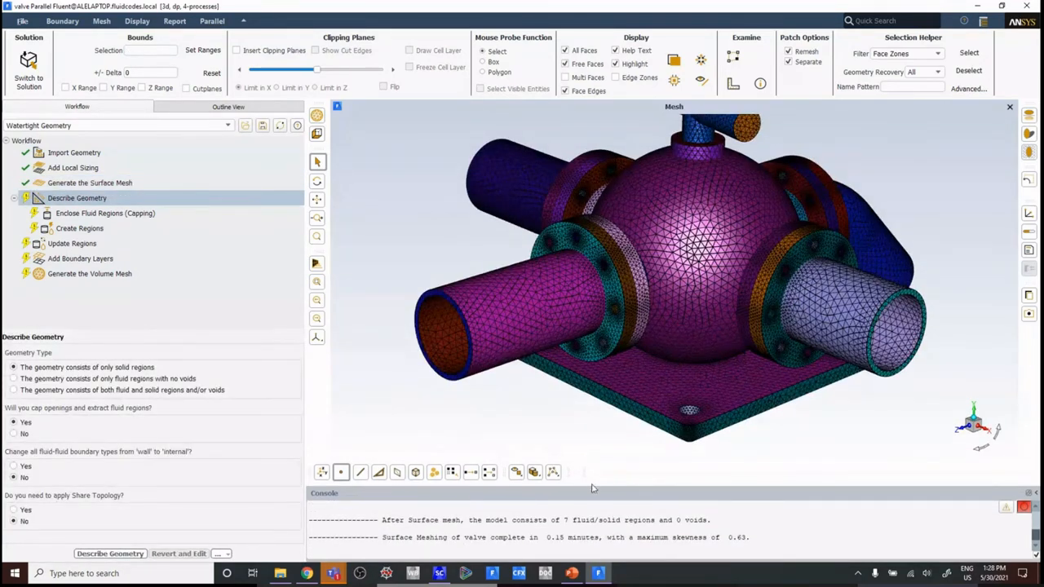
Step: Enlarge the console to examine the surface mesh's skewness values, face counts and completion summary, and shrink it back
left_click_drag(590, 489, 580, 404)
scroll(582, 415, "up", 1)
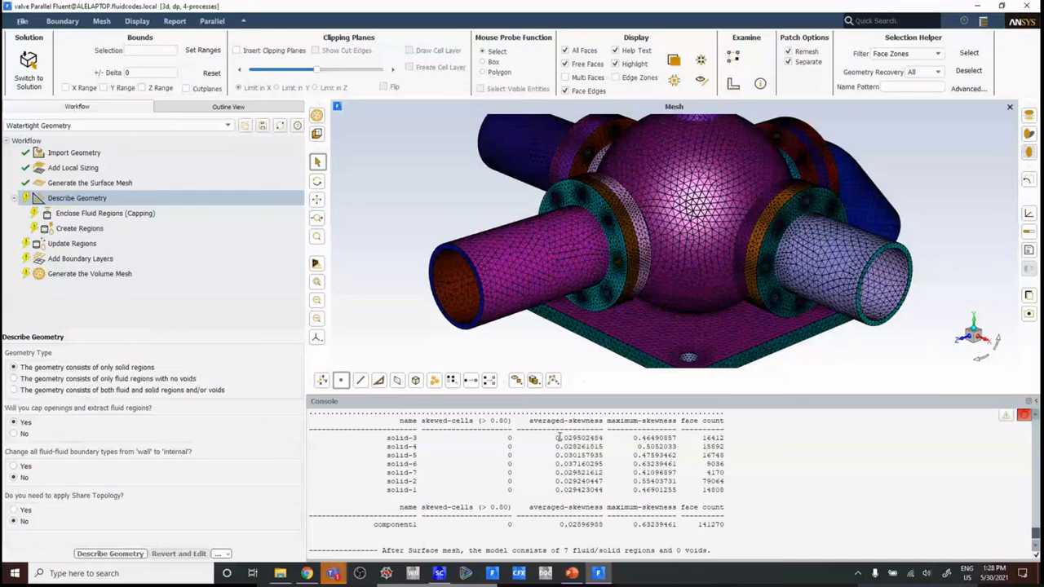
scroll(558, 438, "up", 1)
left_click_drag(388, 471, 435, 526)
scroll(448, 482, "down", 1)
left_click_drag(555, 526, 694, 526)
scroll(717, 497, "down", 1)
scroll(718, 497, "up", 1)
scroll(702, 465, "down", 1)
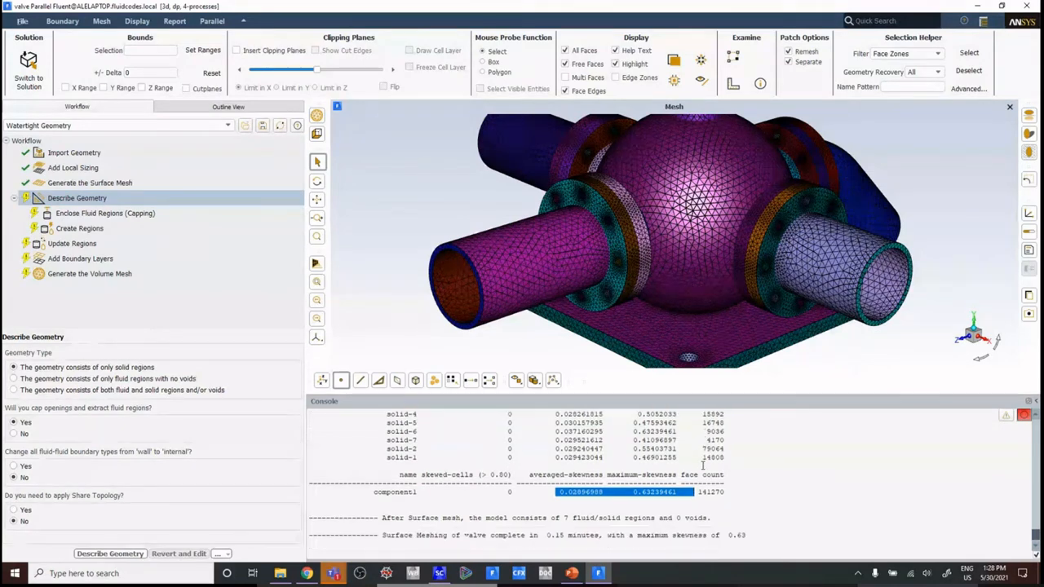
left_click(641, 494)
left_click(681, 506)
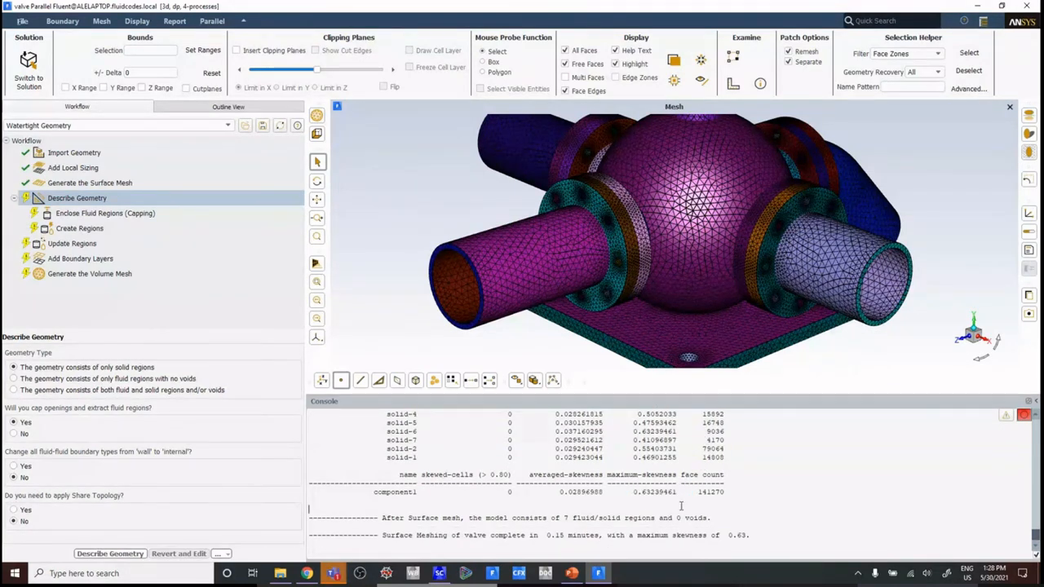
left_click_drag(542, 535, 605, 538)
left_click(604, 537)
left_click_drag(674, 392, 674, 506)
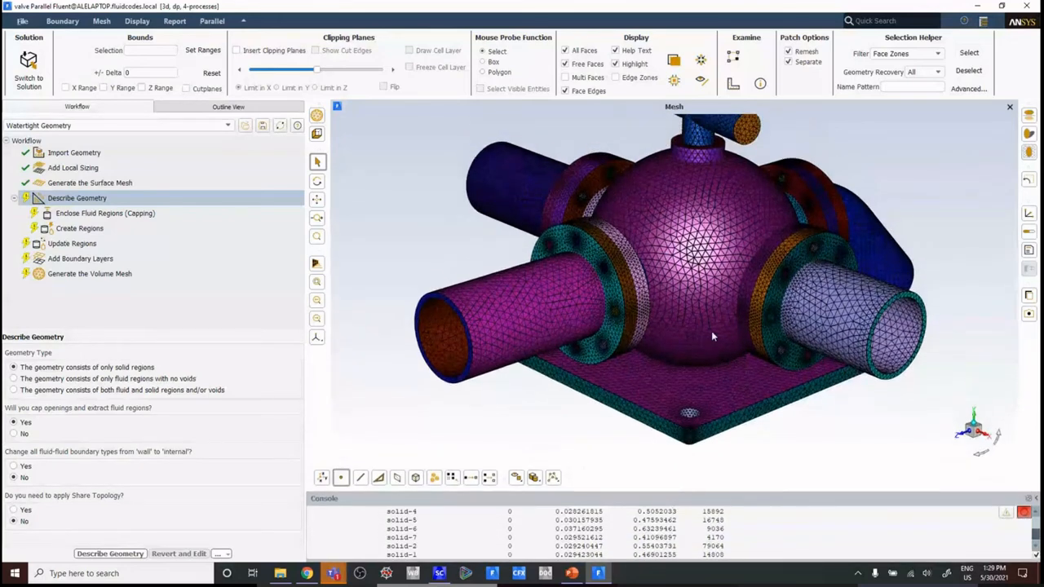
Step: Describe the geometry as only solid regions with capped openings and fluid extraction, without Share Topology, and open the Enclose Fluid Regions task
left_click_drag(712, 335, 697, 306)
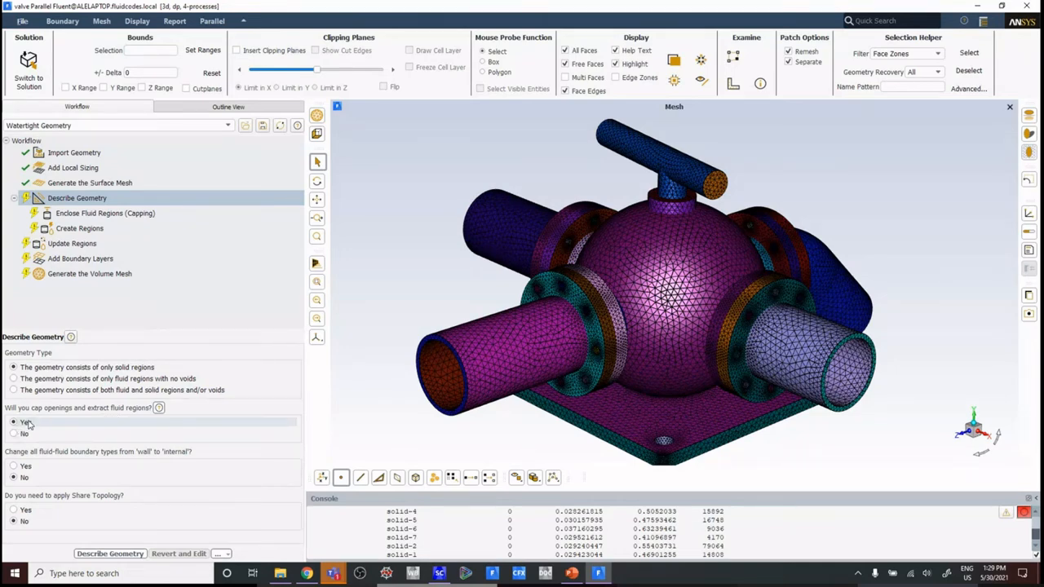
left_click(109, 553)
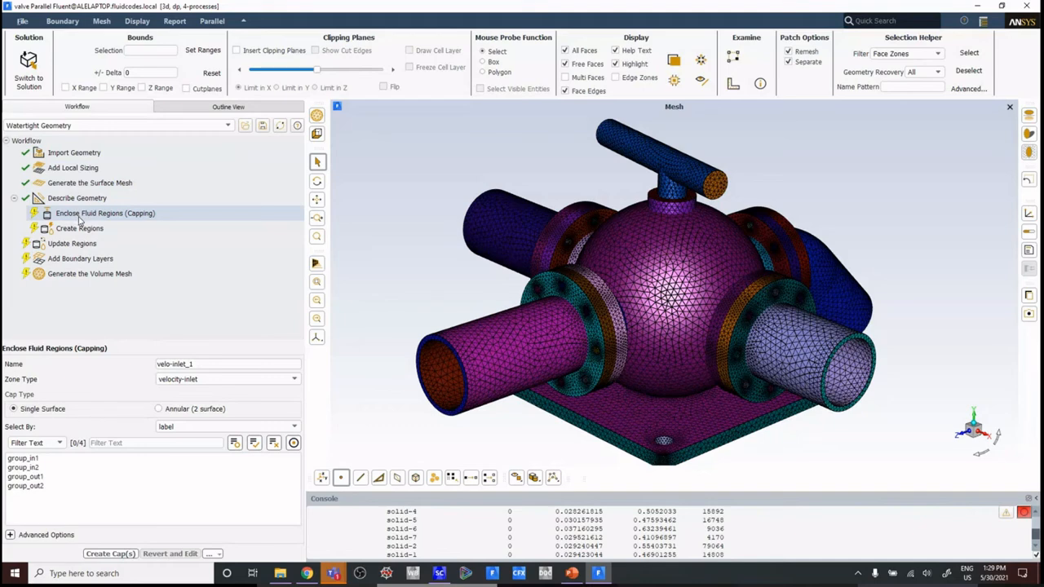
left_click(79, 215)
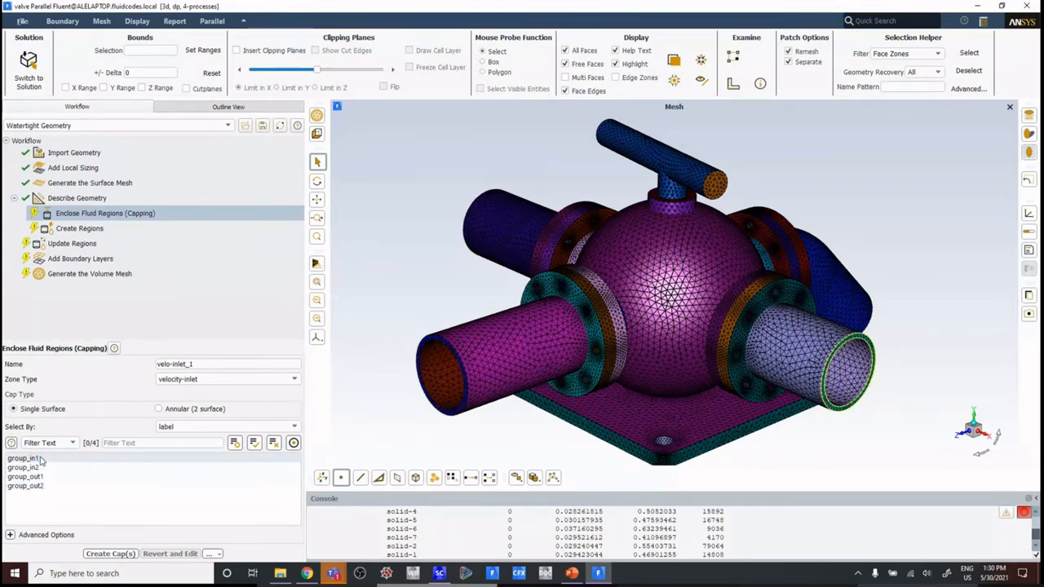
Step: Cap the opening labelled group_in1 with a single-surface velocity-inlet named inlet.1
left_click_drag(225, 363, 32, 363)
key("BackSpace")
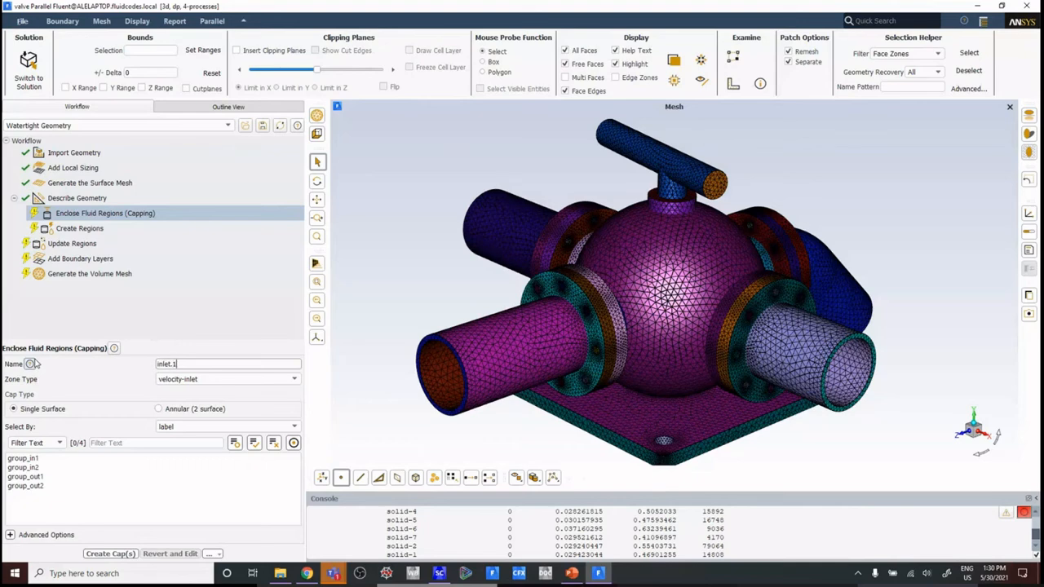
left_click_drag(179, 365, 80, 366)
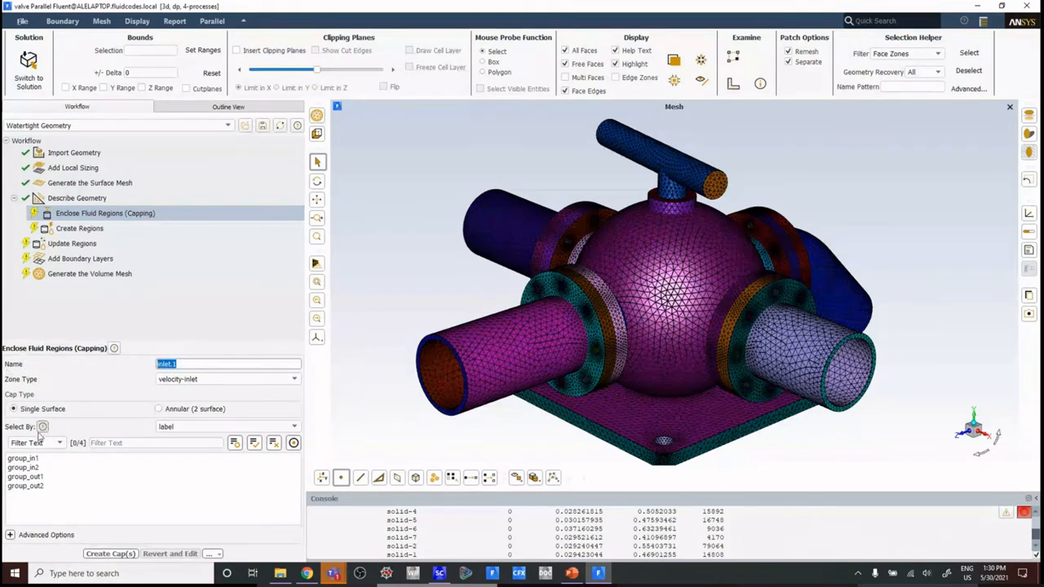
left_click(32, 459)
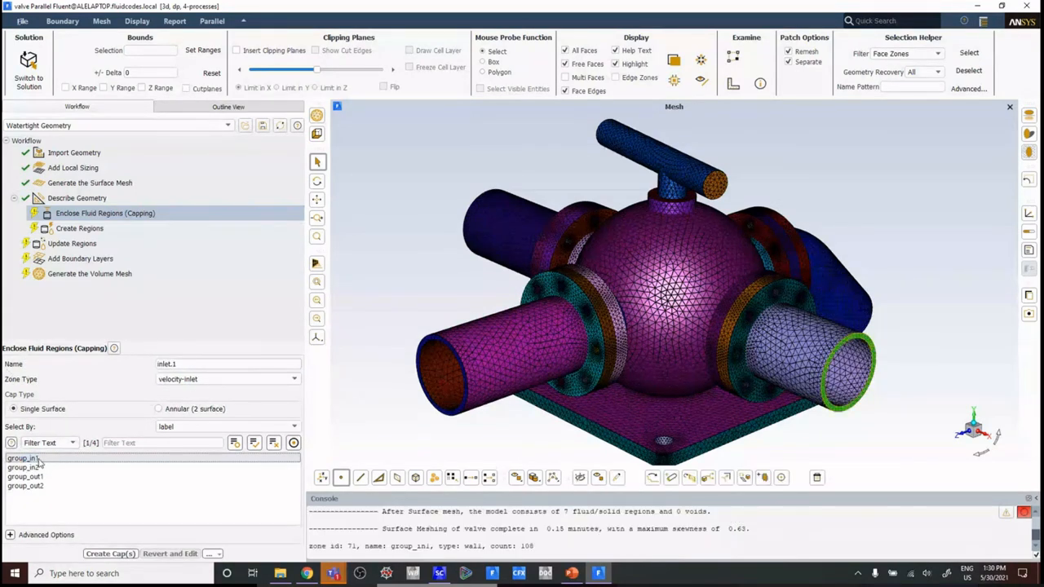
left_click(110, 554)
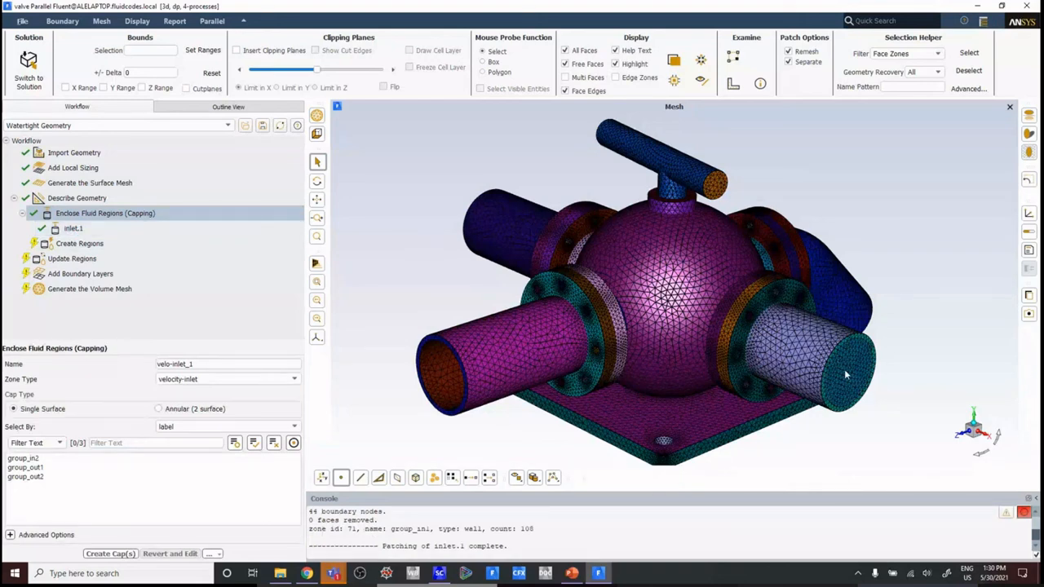
Step: Cap the group_in2 opening with a single-surface velocity-inlet named inlet.2
left_click_drag(214, 364, 78, 363)
type("inlet.2")
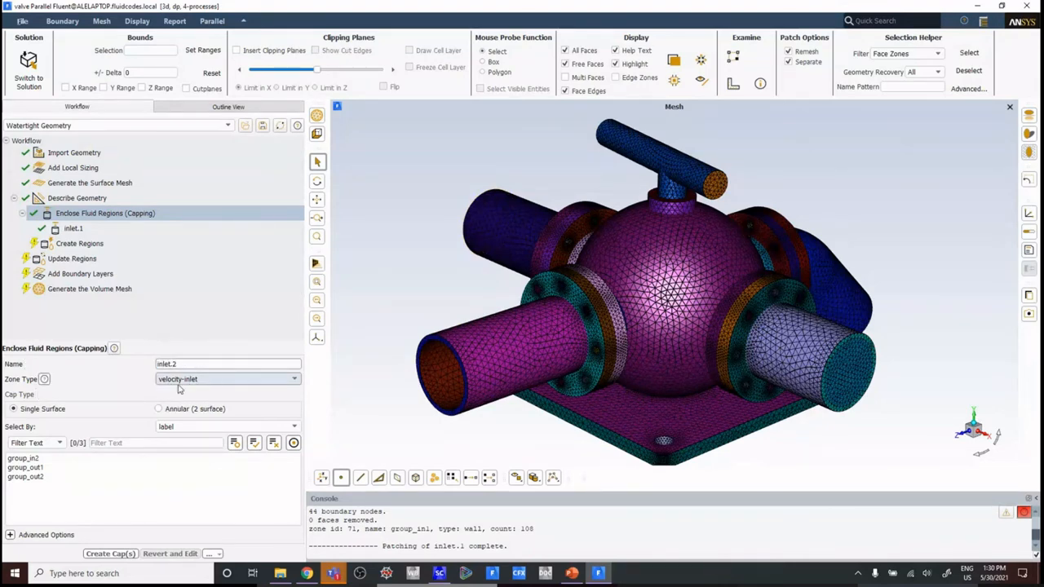
left_click(26, 459)
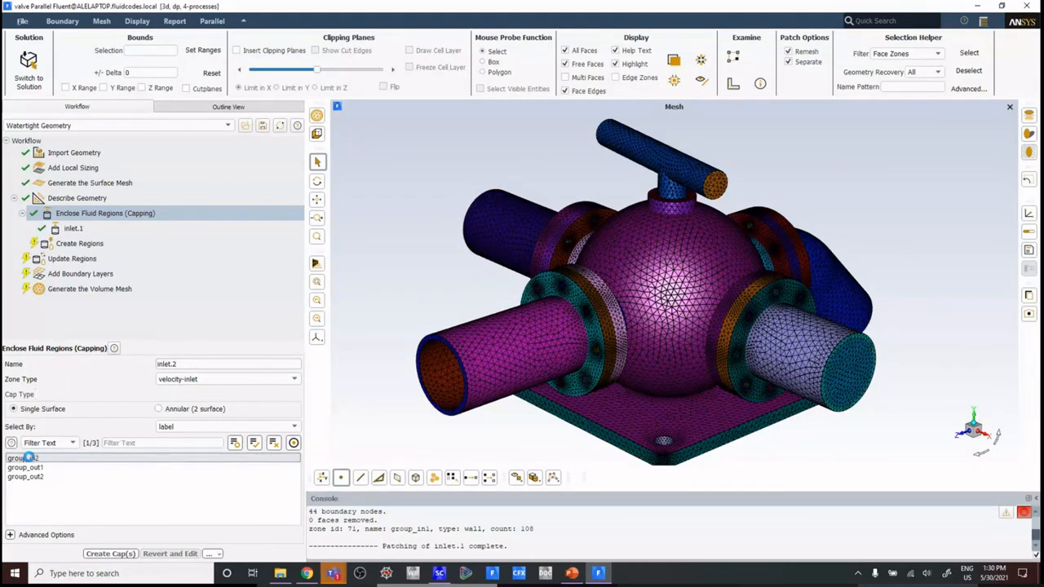
left_click(109, 553)
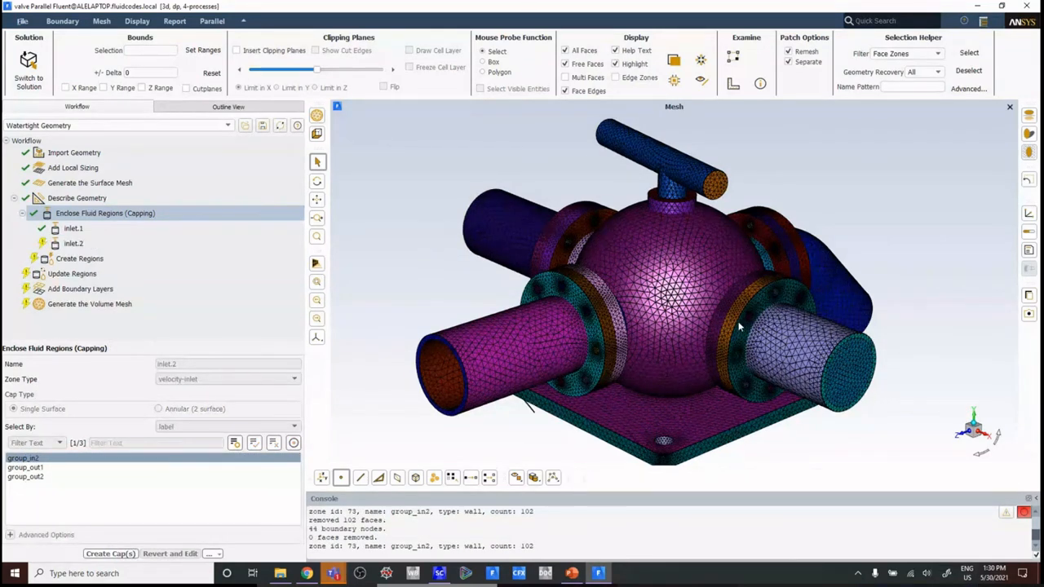
Step: Cap the group_out1 opening with a single-surface pressure-outlet named outlet.1
left_click_drag(742, 319, 623, 260)
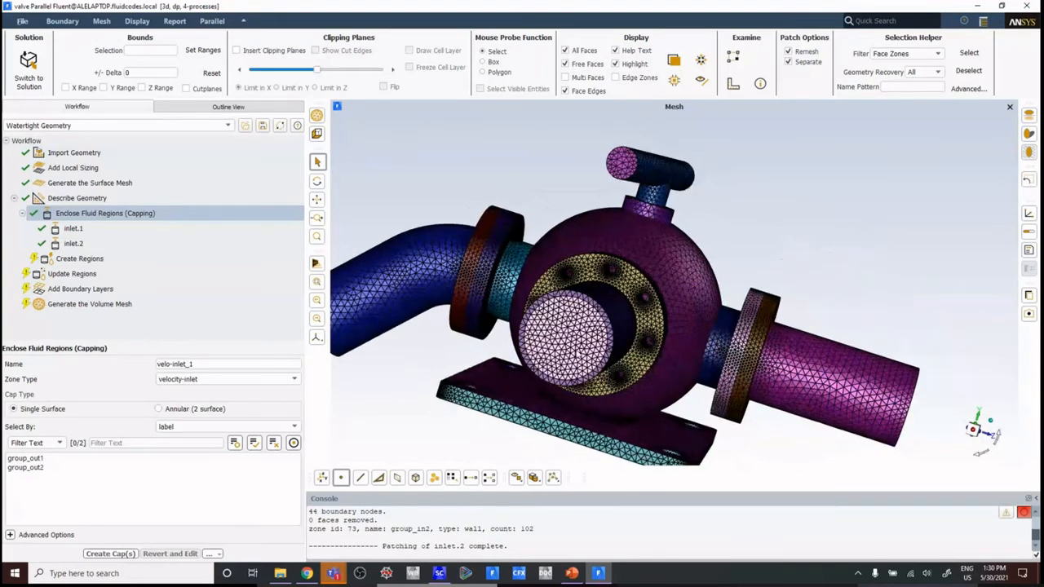
left_click_drag(212, 365, 4, 341)
type("outlet.1")
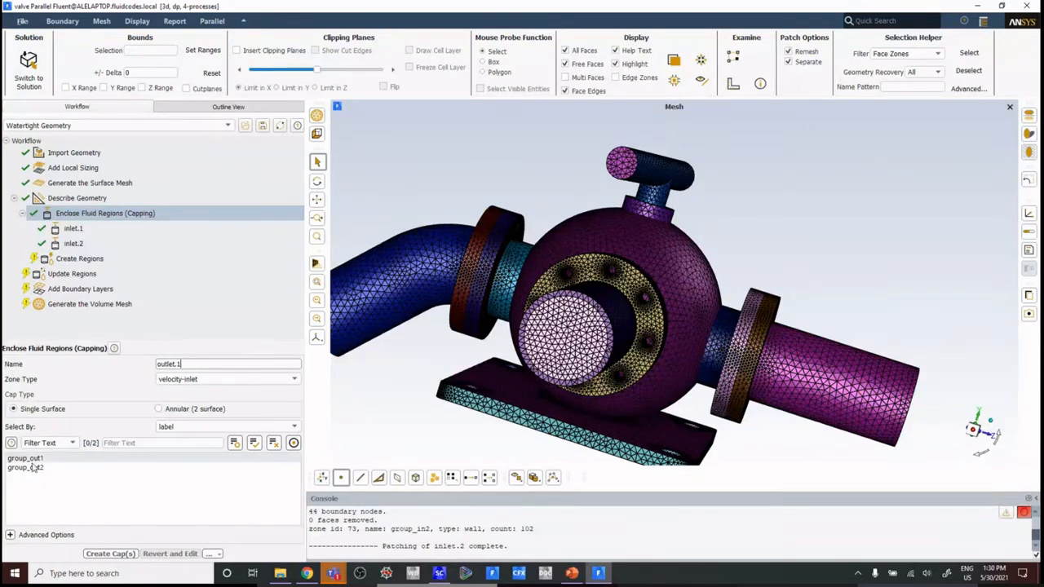
left_click(30, 458)
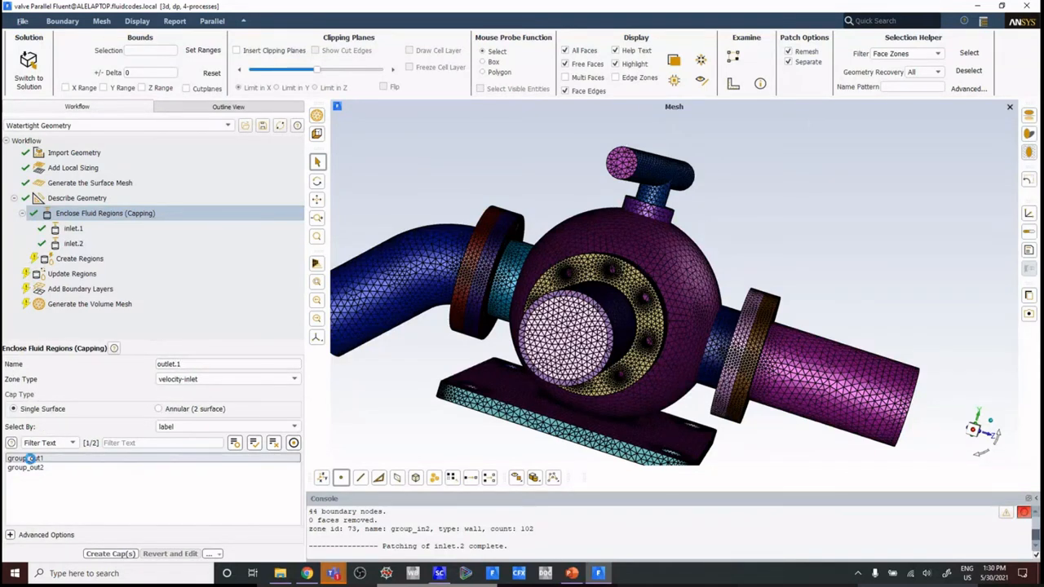
left_click(196, 379)
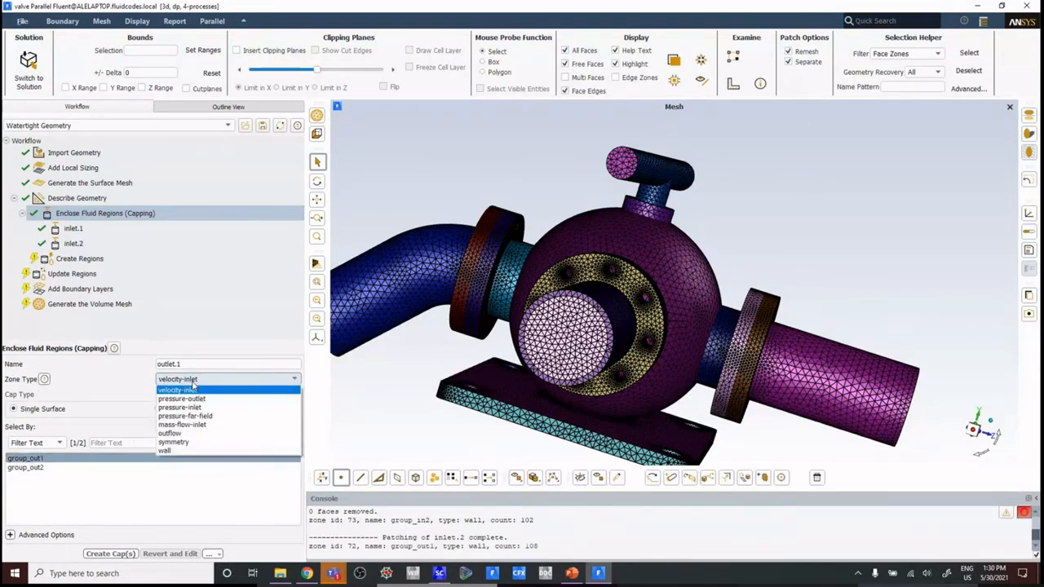
left_click(192, 399)
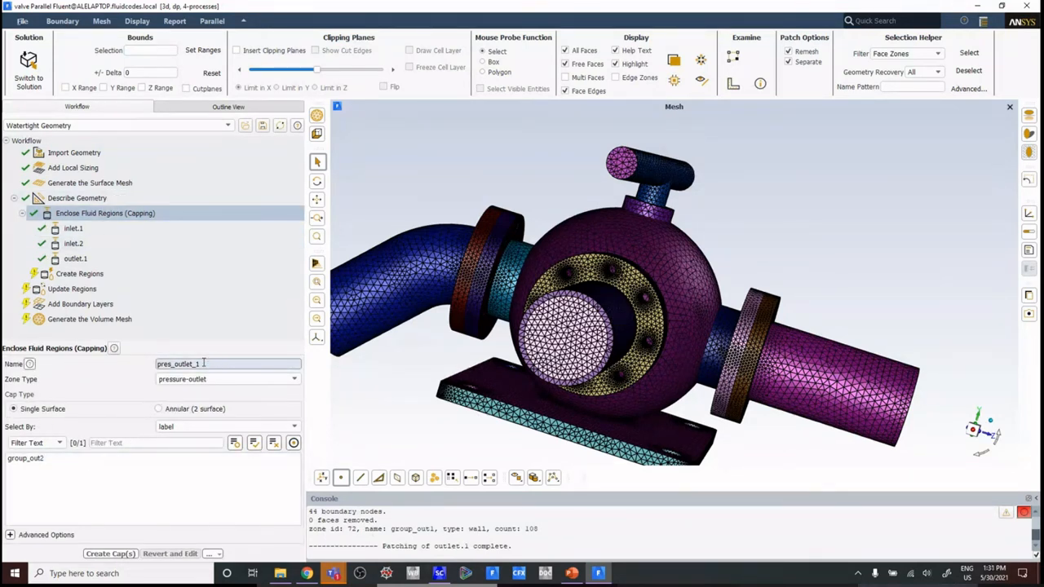
Step: Cap the remaining group_out2 opening with a single-surface pressure-outlet named outlet.2
left_click_drag(207, 364, 13, 349)
type("ou")
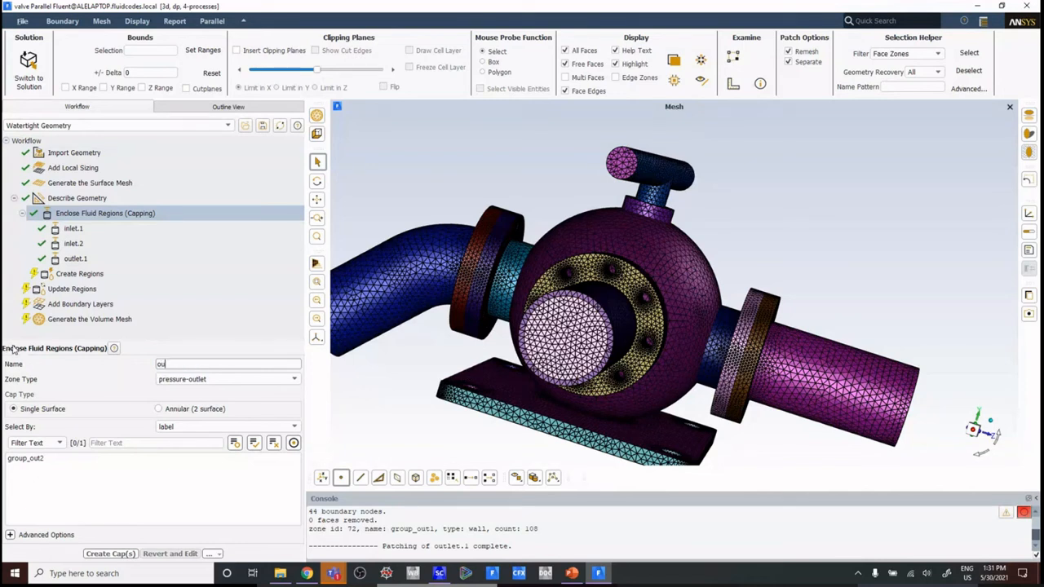
type("tlet.2")
left_click(17, 458)
left_click(96, 552)
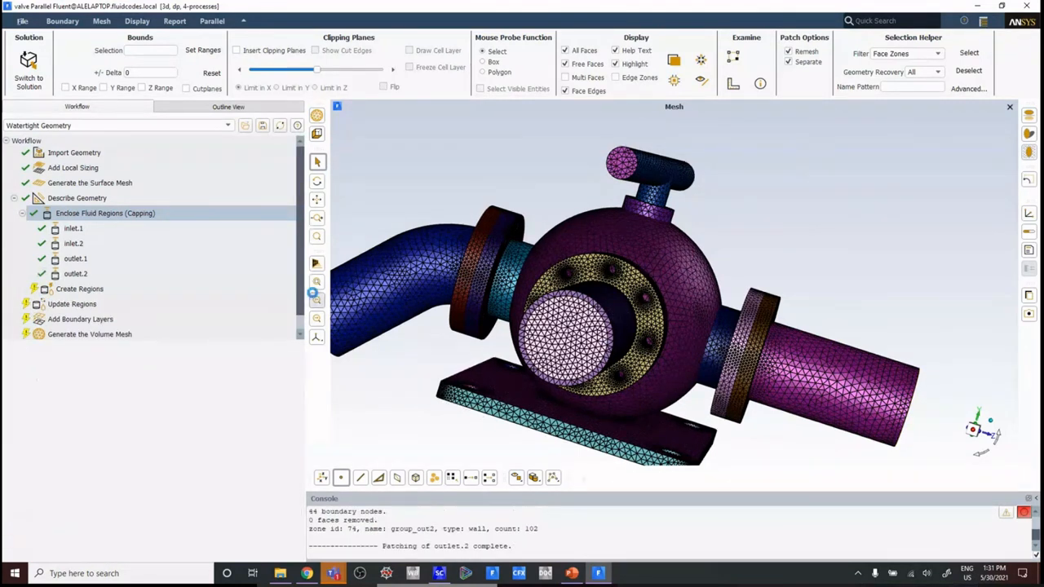
Step: Create the regions of the capped valve with an estimated number of 1 fluid region
scroll(665, 255, "down", 3)
middle_click_drag(669, 258, 530, 291)
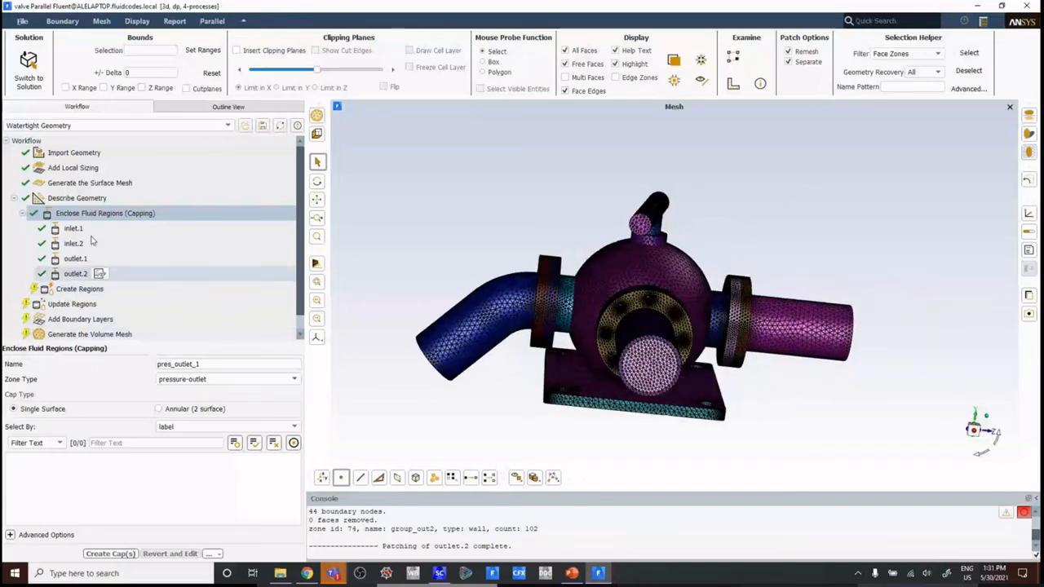
left_click(77, 291)
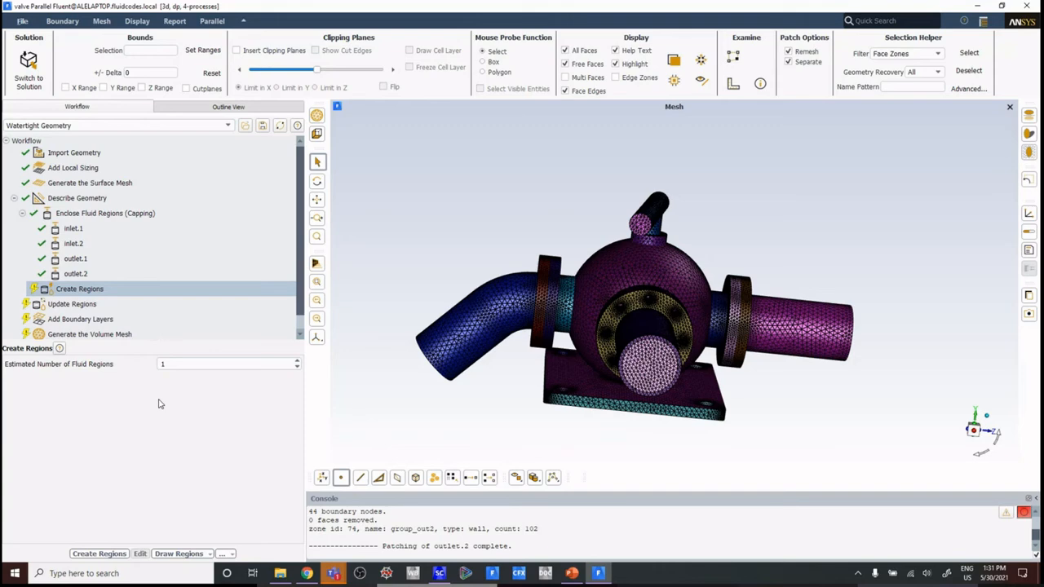
left_click_drag(773, 326, 626, 353)
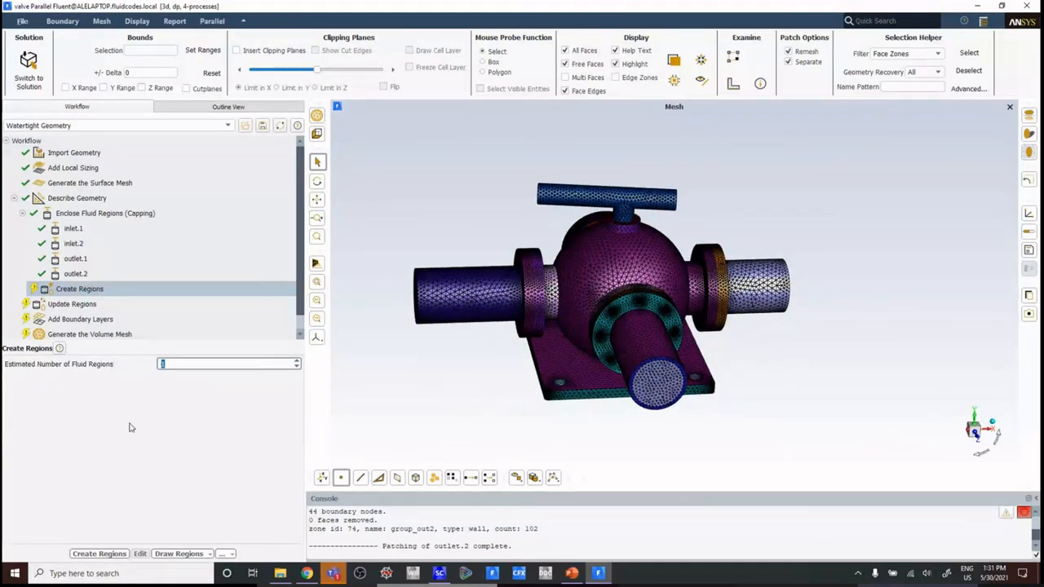
left_click(117, 554)
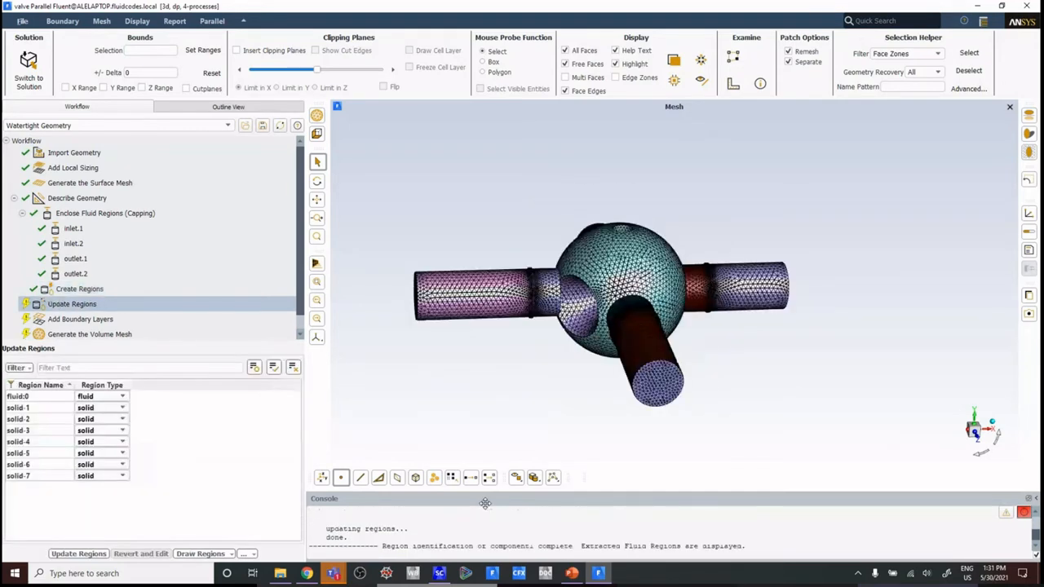
Step: Inspect the extracted fluid volume and rename the region fluid:0 as fluid
scroll(648, 291, "up", 1)
scroll(646, 283, "down", 1)
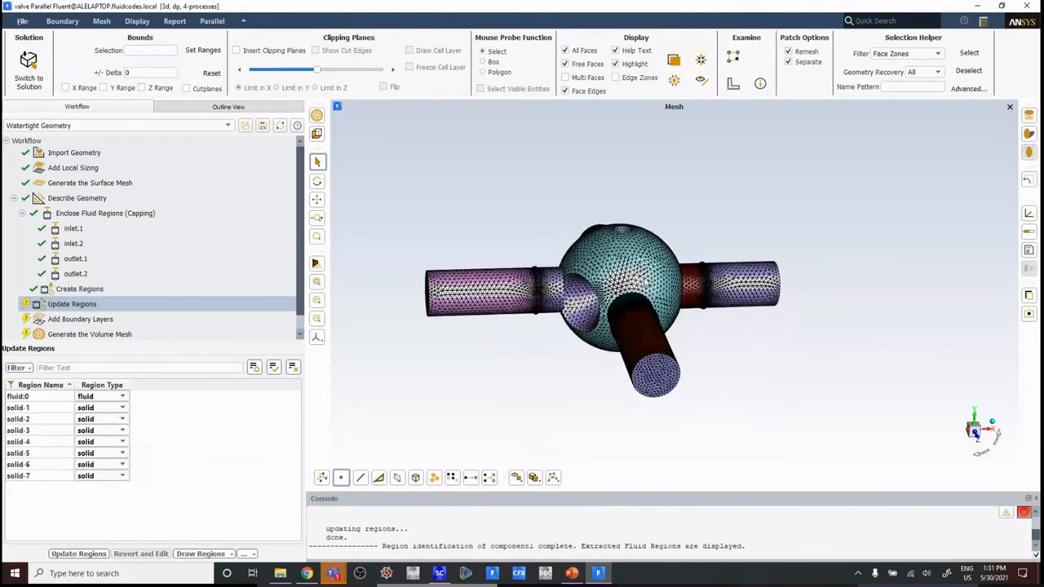
middle_click_drag(662, 262, 480, 227)
left_click_drag(479, 227, 683, 287)
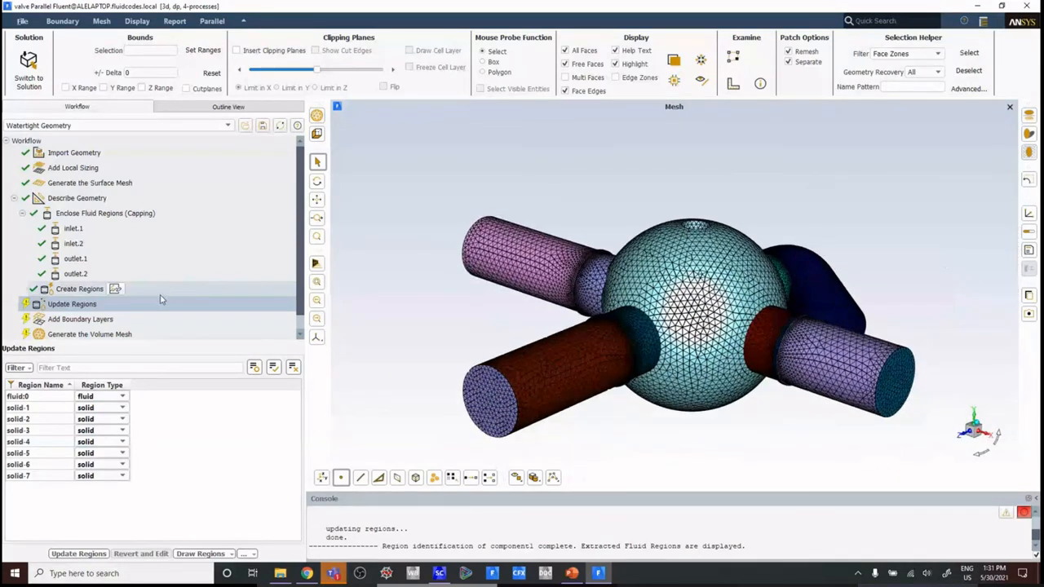
mouse_move(43, 397)
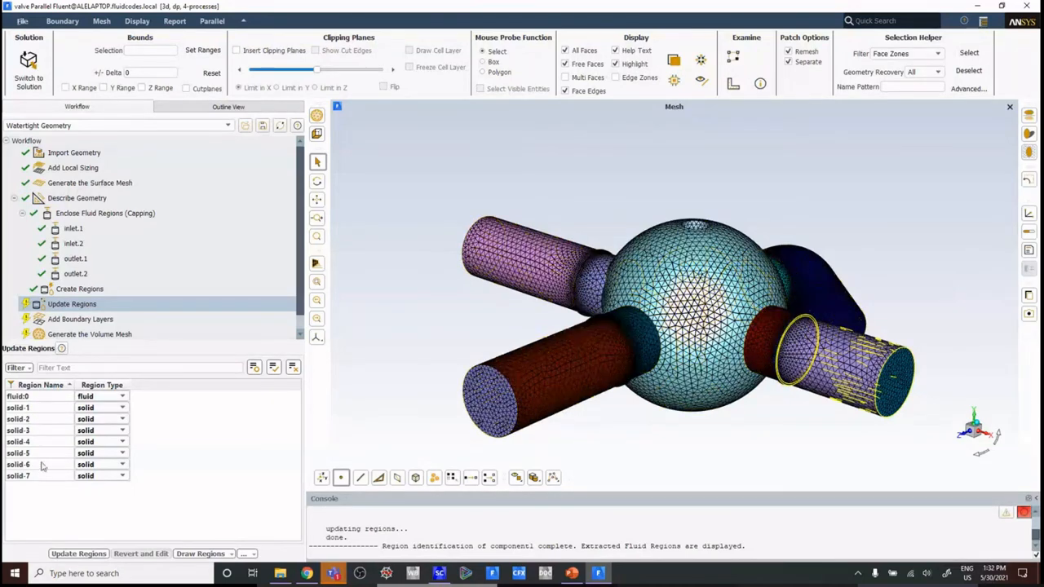
left_click(41, 398)
left_click(46, 395)
key("BackSpace")
key("BackSpace")
key("Return")
Step: Keep the renamed region's type as fluid and update the regions
left_click(120, 397)
left_click(120, 397)
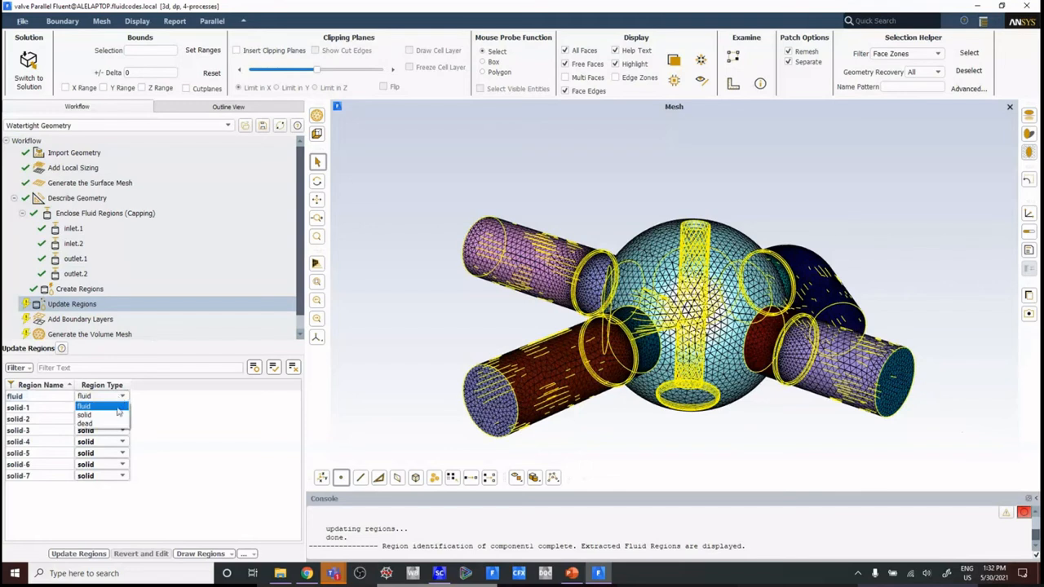
left_click(118, 408)
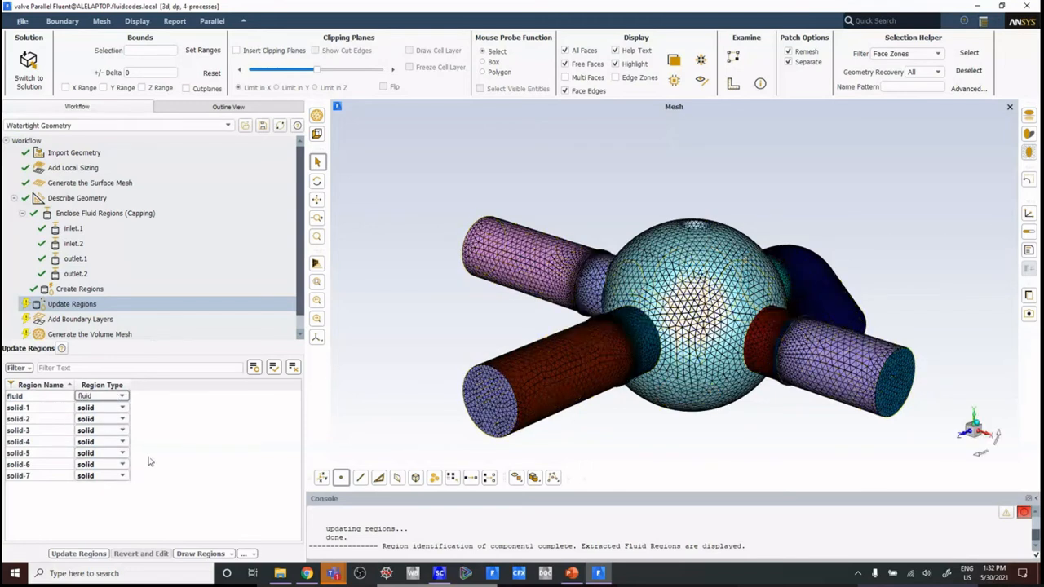
left_click_drag(300, 236, 310, 255)
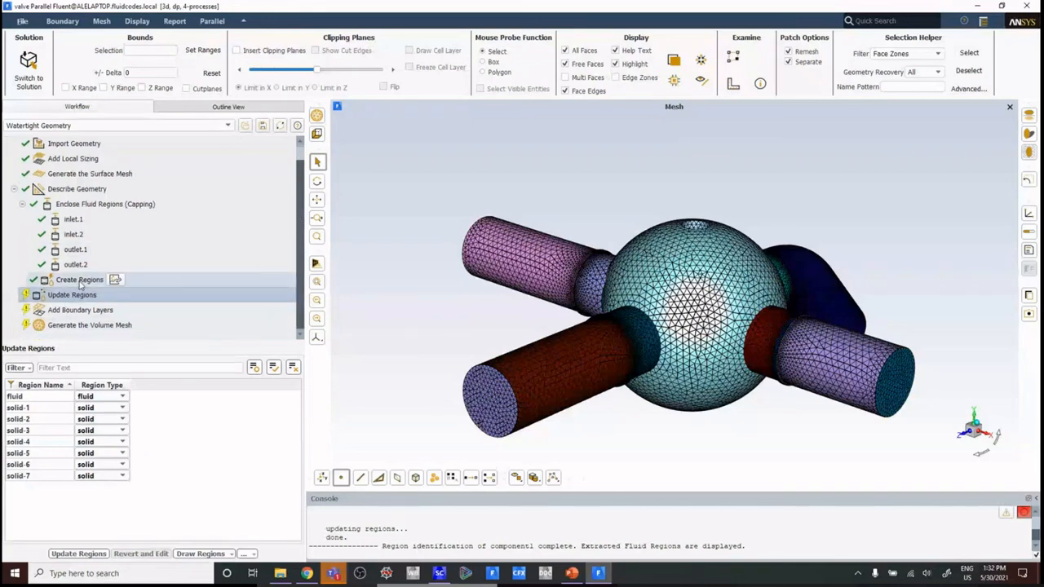
left_click(36, 396)
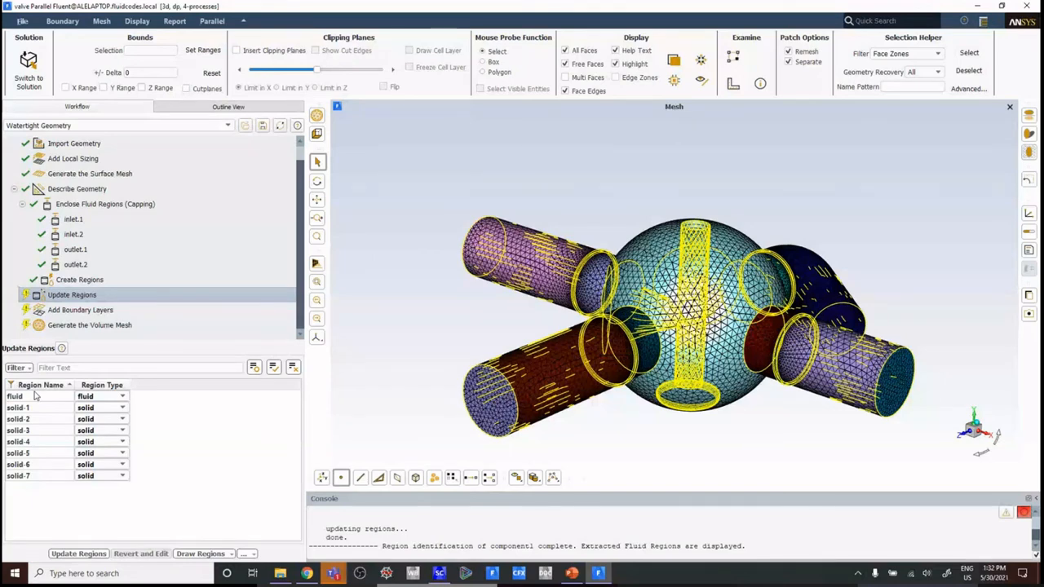
left_click(75, 555)
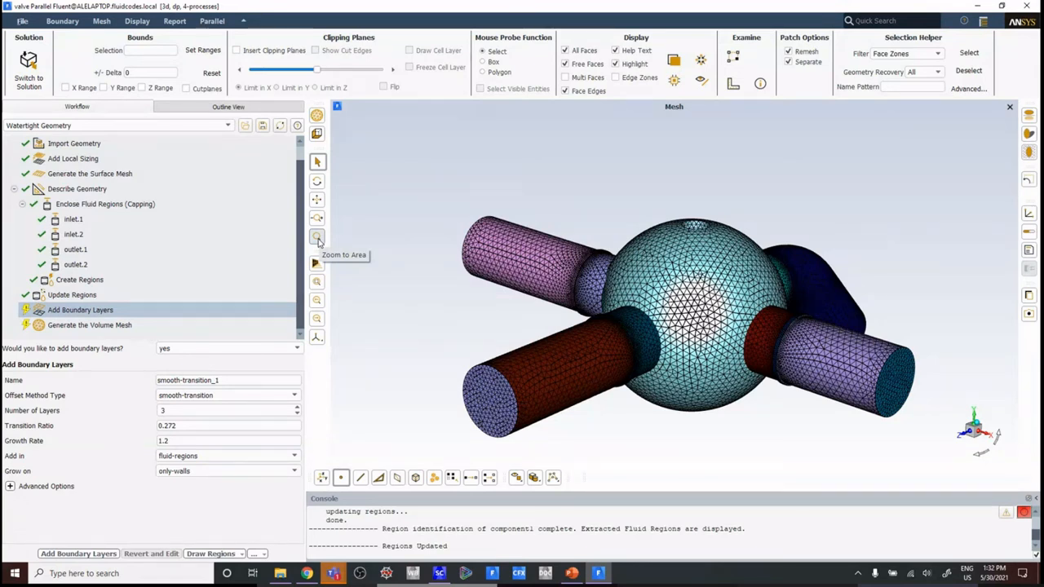
left_click(176, 349)
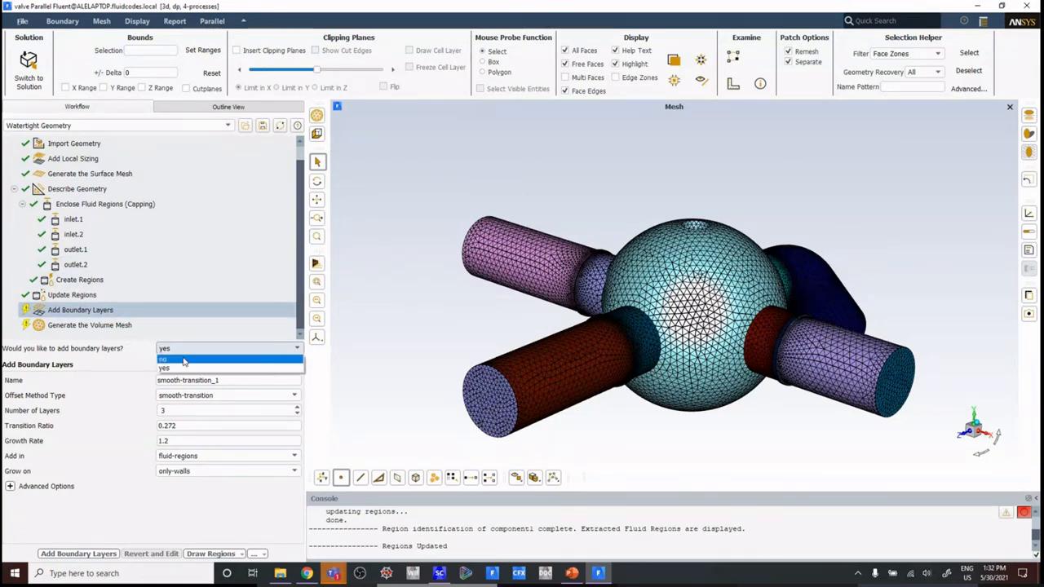
left_click(182, 362)
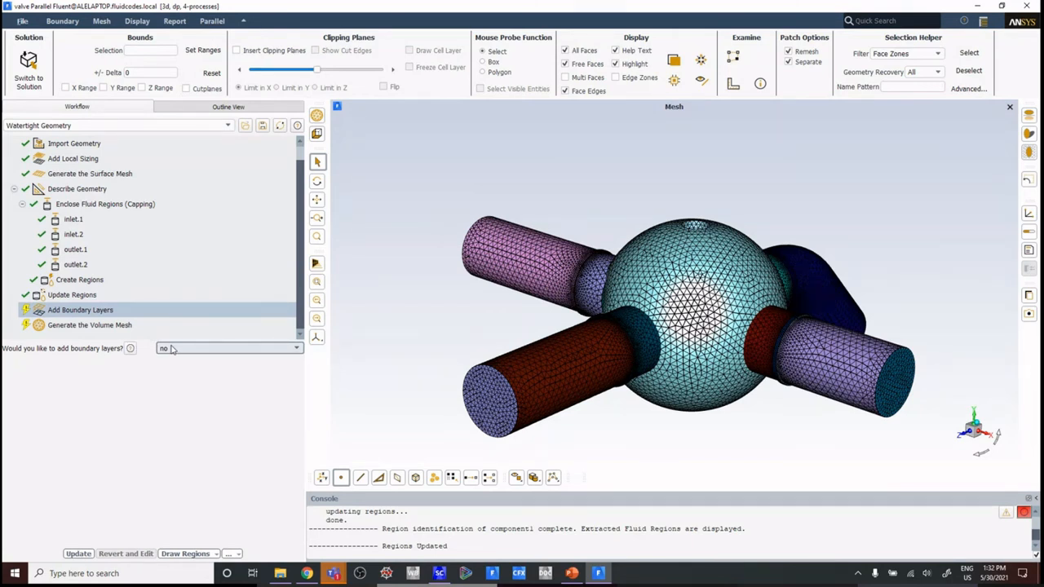
left_click(171, 348)
left_click(163, 368)
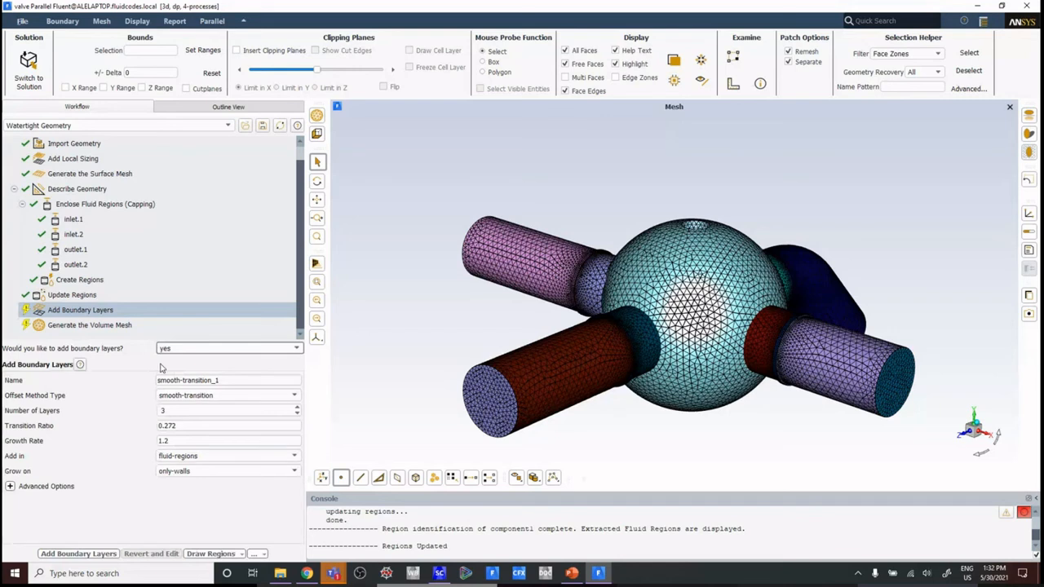
Step: Add smooth-transition boundary layers with 5 layers on only the walls of the fluid regions, and open the Generate the Volume Mesh task
left_click(200, 395)
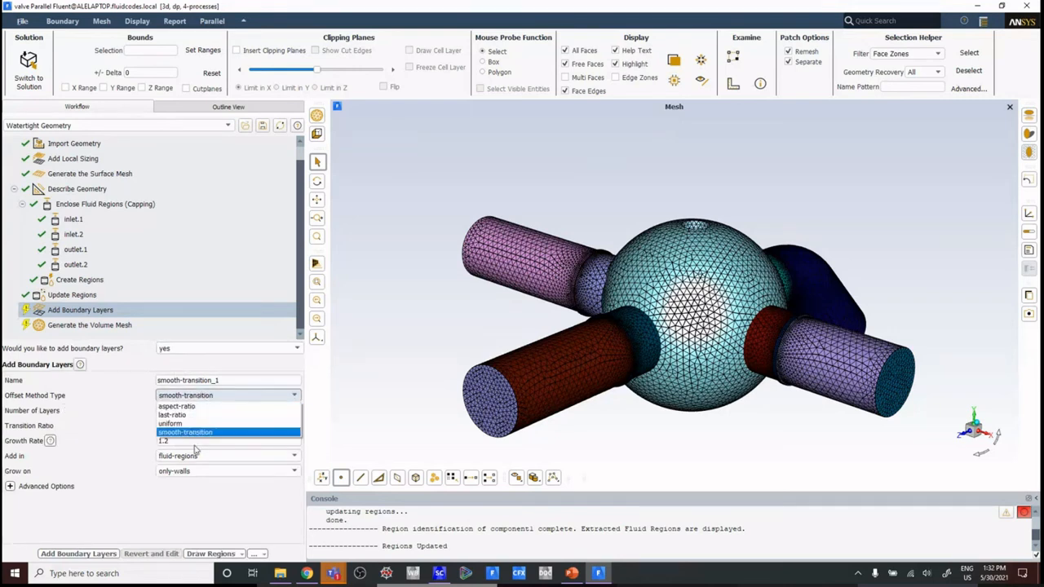
left_click(187, 432)
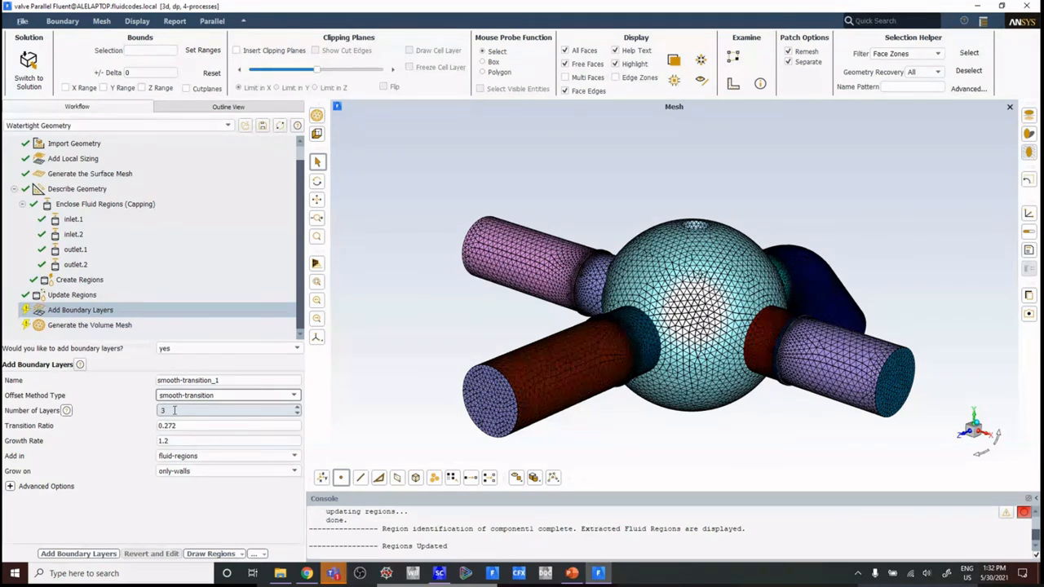
double_click(174, 410)
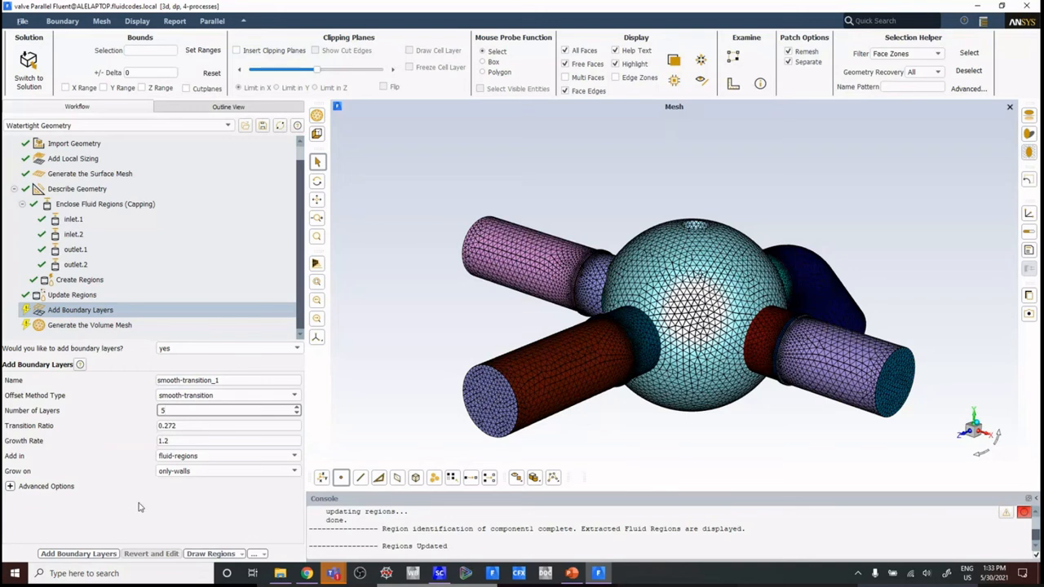
left_click(80, 554)
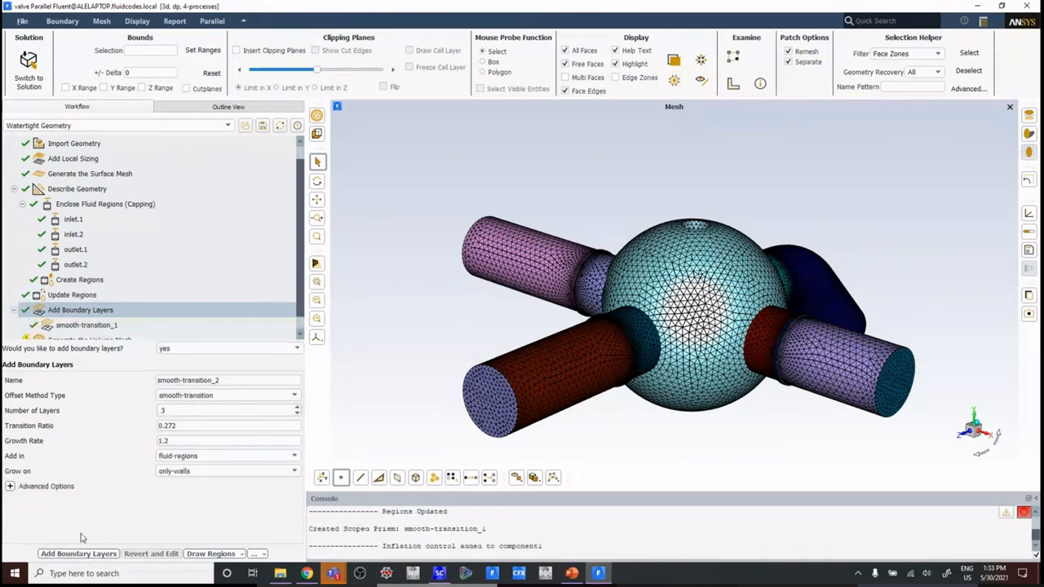
scroll(81, 318, "down", 1)
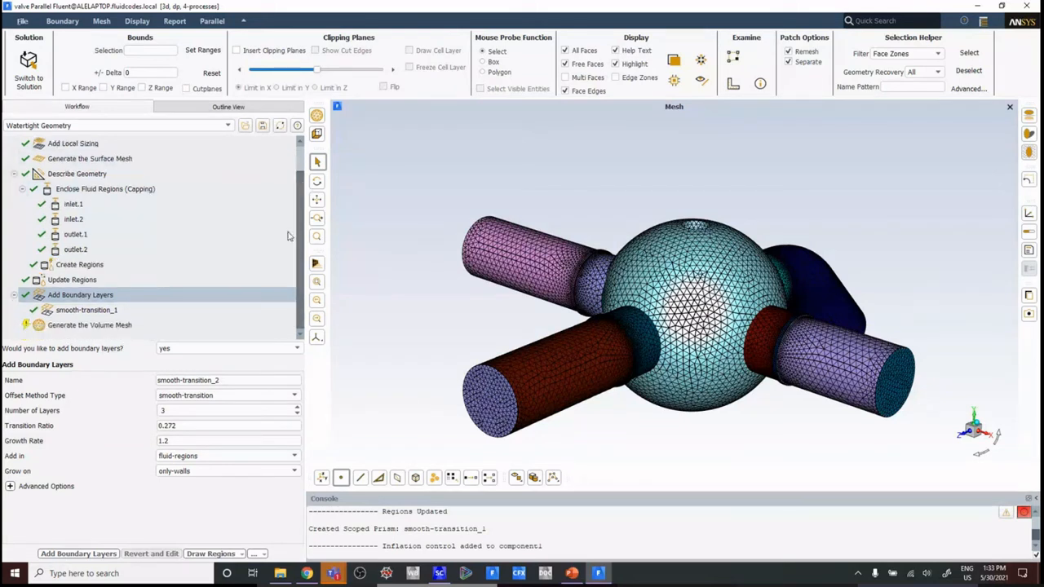
left_click(79, 325)
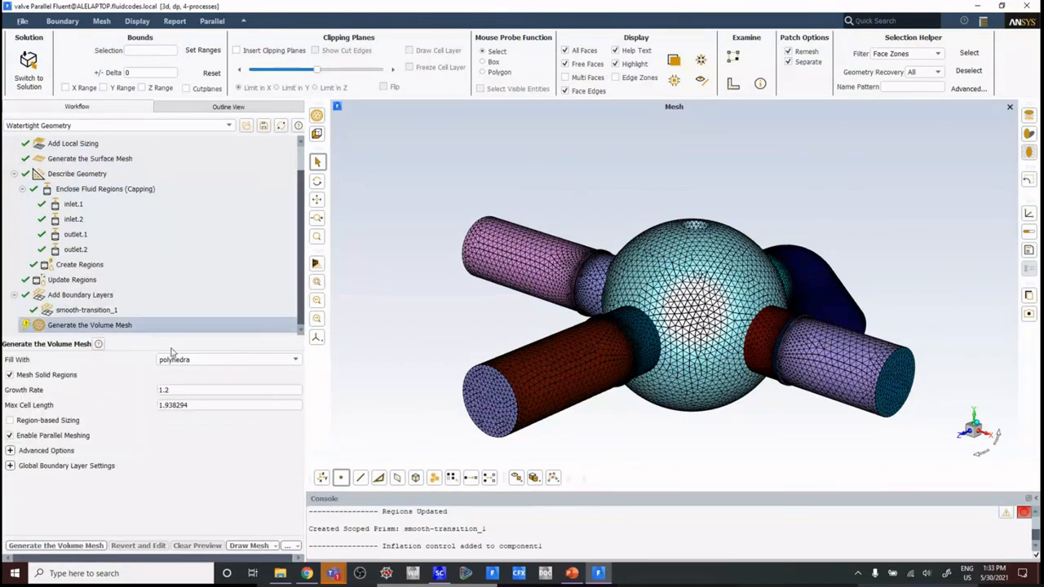
Step: Generate the volume mesh filled with polyhedra, with solid regions meshed and a max cell length of 1.4
left_click(176, 360)
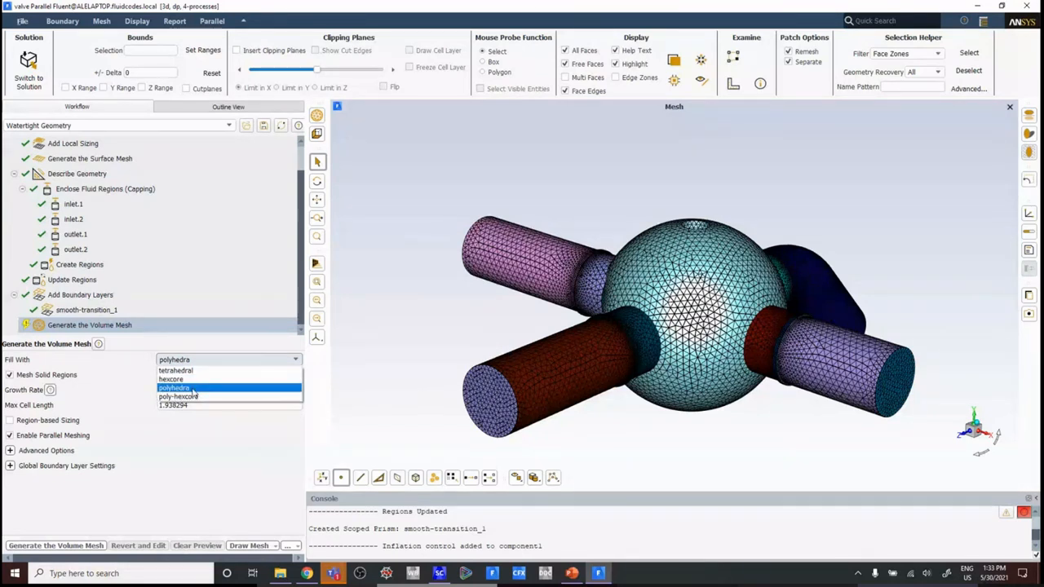
left_click(193, 389)
left_click_drag(205, 406, 139, 417)
type("1.4")
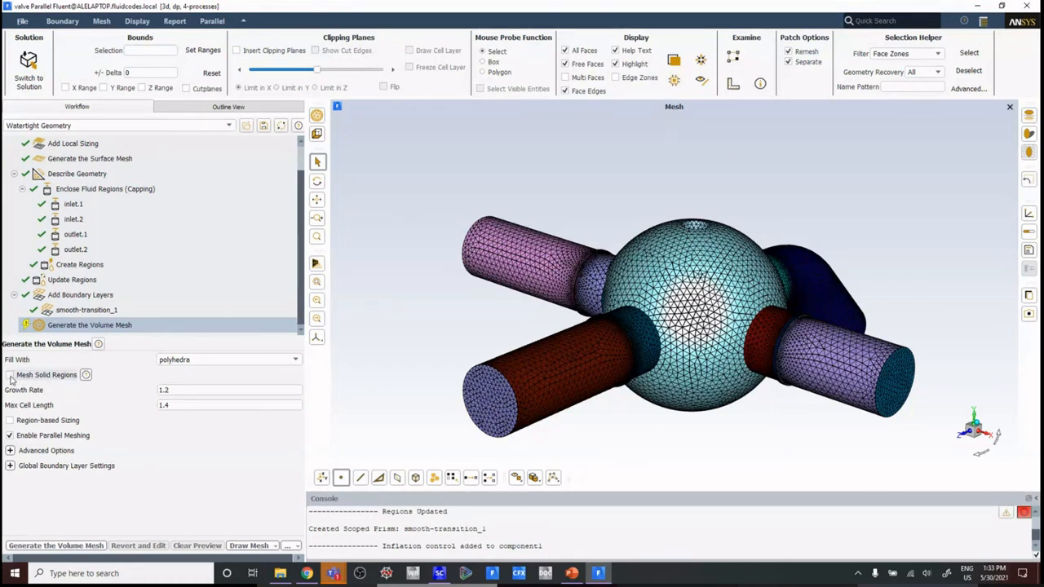
left_click(10, 375)
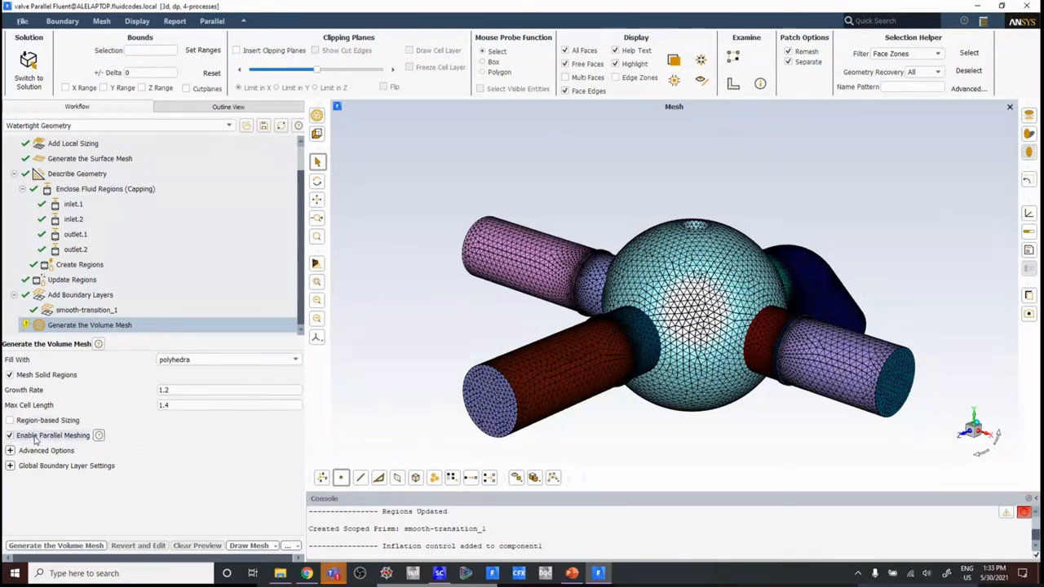
left_click(206, 362)
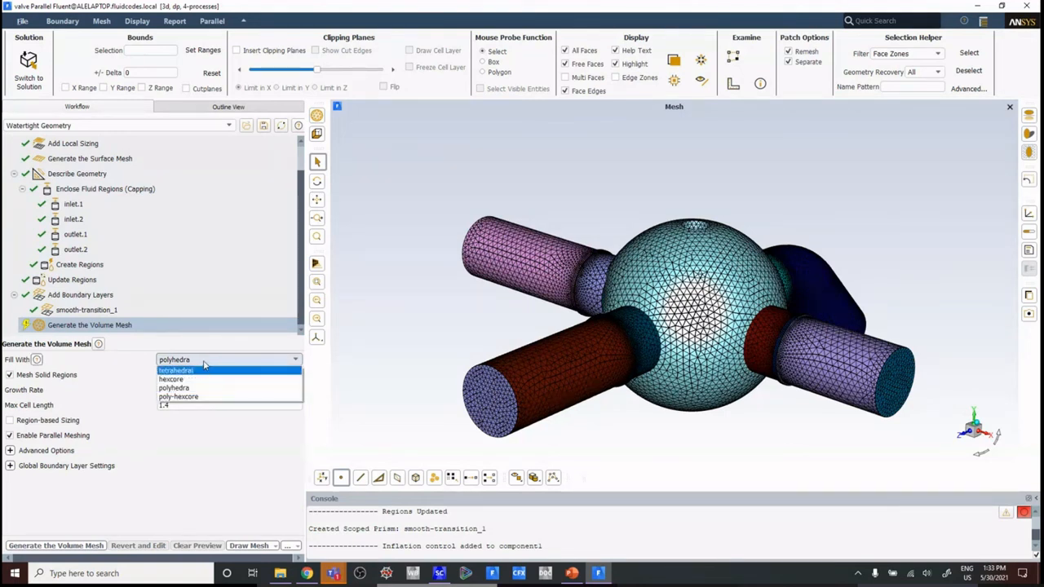
left_click(208, 389)
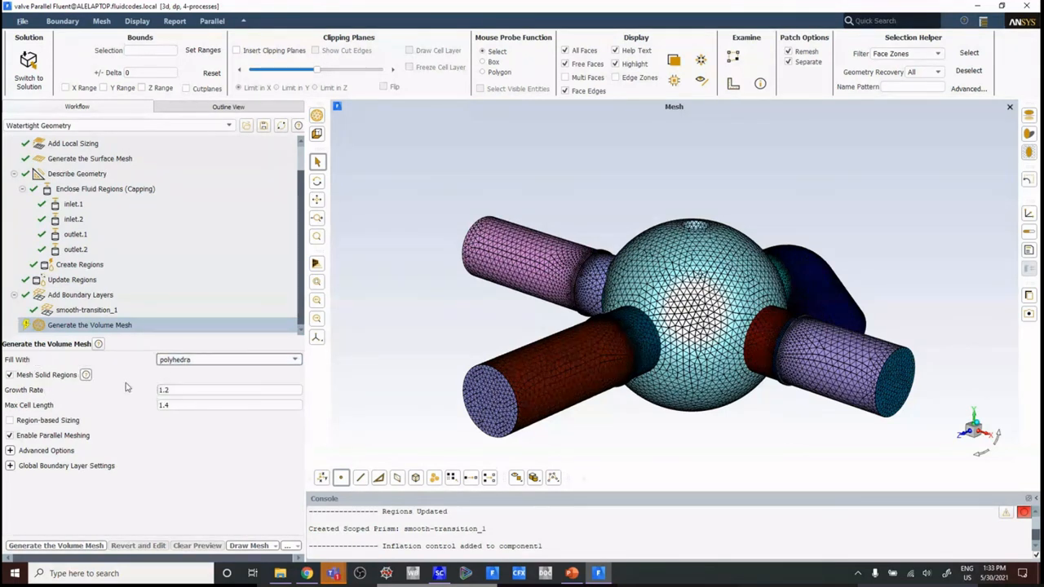
left_click(55, 546)
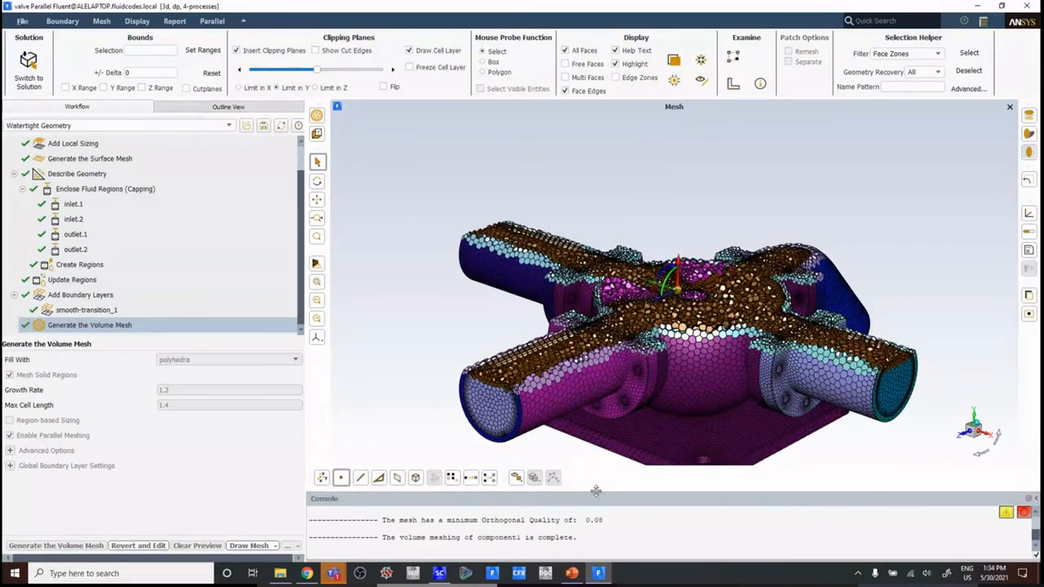
Step: Enlarge the console to read the volume mesh's total cell count and minimum orthogonal quality, and restore its size
left_click_drag(597, 490, 601, 357)
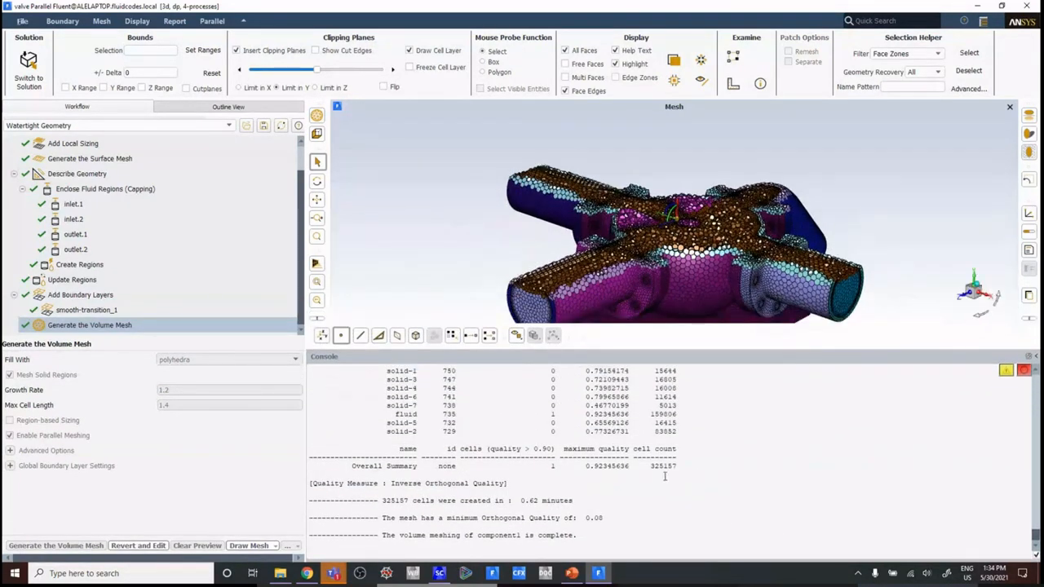
left_click_drag(645, 467, 694, 467)
left_click(656, 466)
left_click(669, 483)
left_click_drag(521, 500, 625, 514)
left_click(605, 513)
left_click(612, 518)
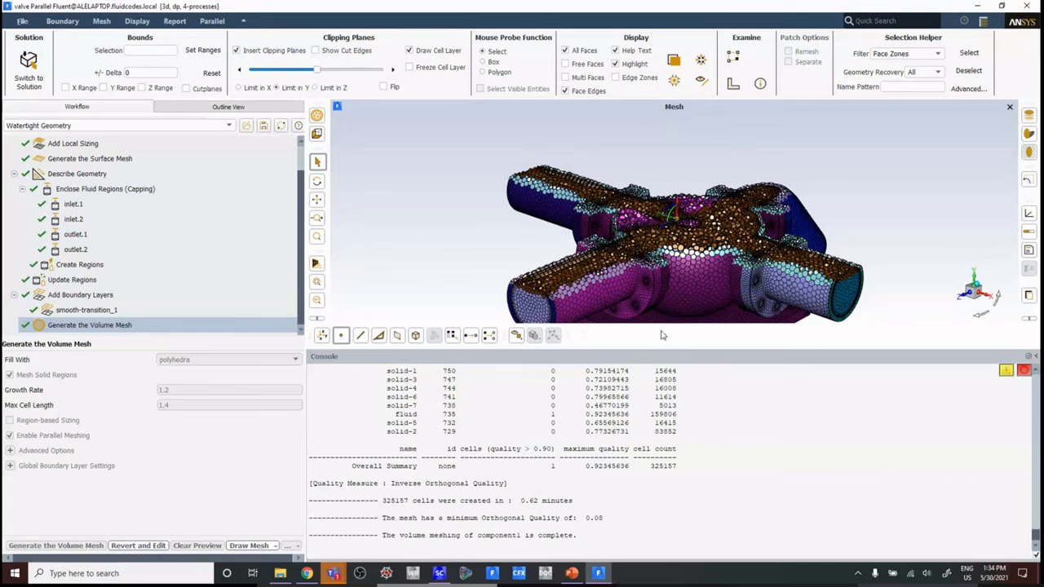
left_click_drag(627, 348, 653, 493)
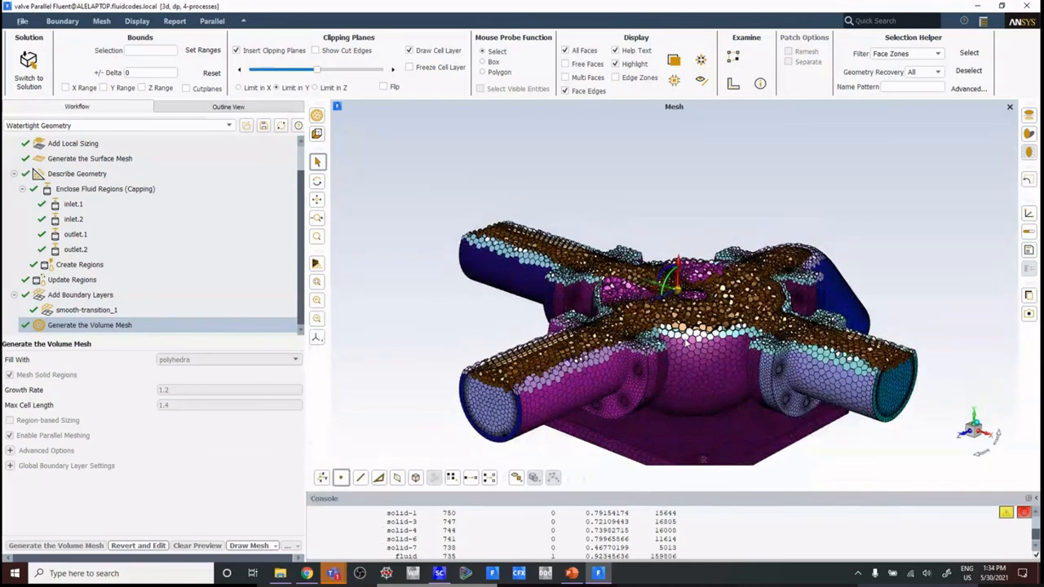
Step: Examine the polyhedral cells and boundary layers in the clipped section around the valve core
middle_click_drag(688, 332, 672, 316, "ctrl")
scroll(661, 300, "up", 5)
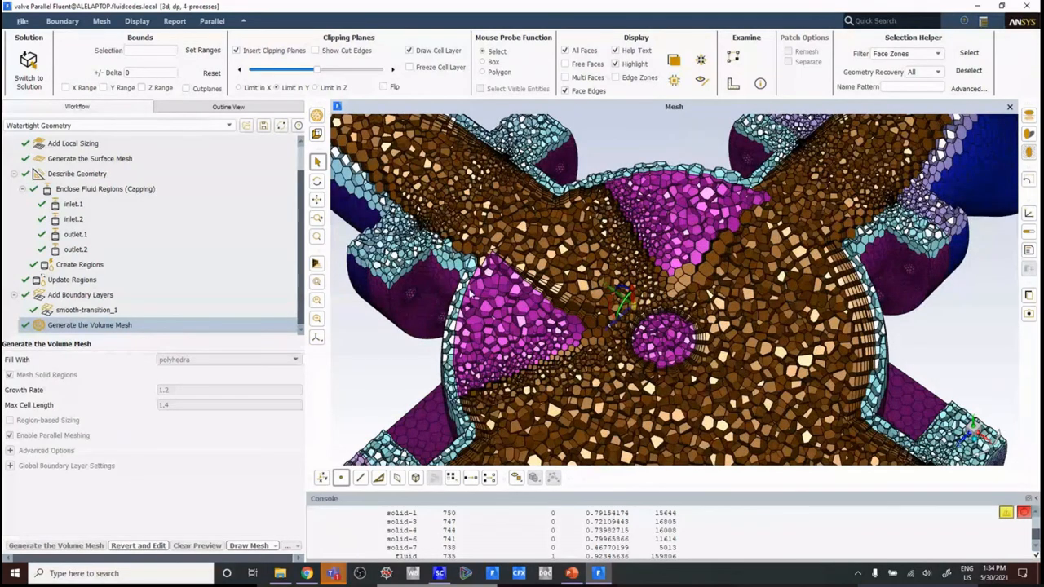
scroll(476, 326, "up", 5)
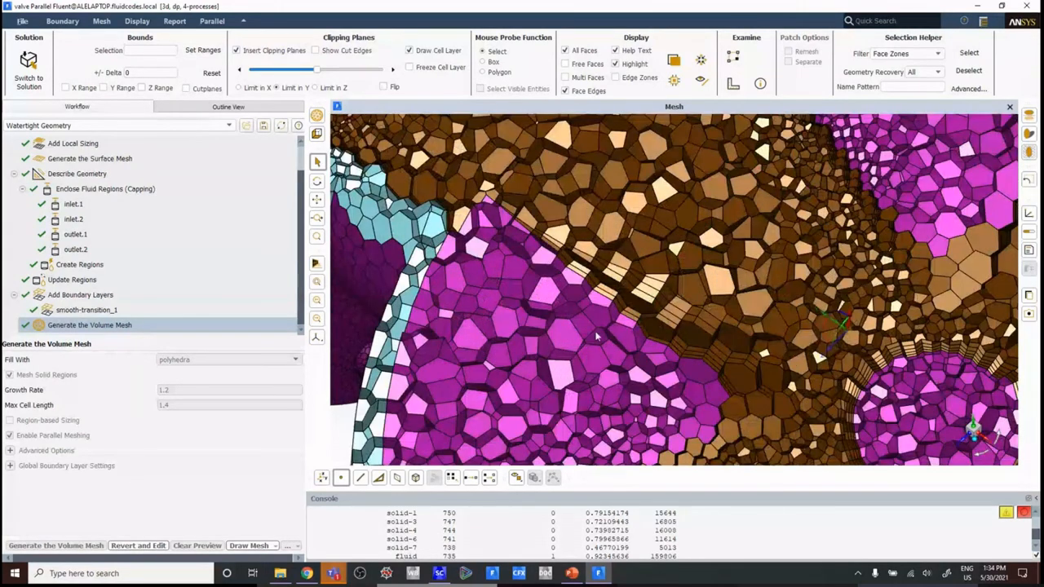
scroll(596, 336, "down", 7)
middle_click_drag(693, 387, 742, 281)
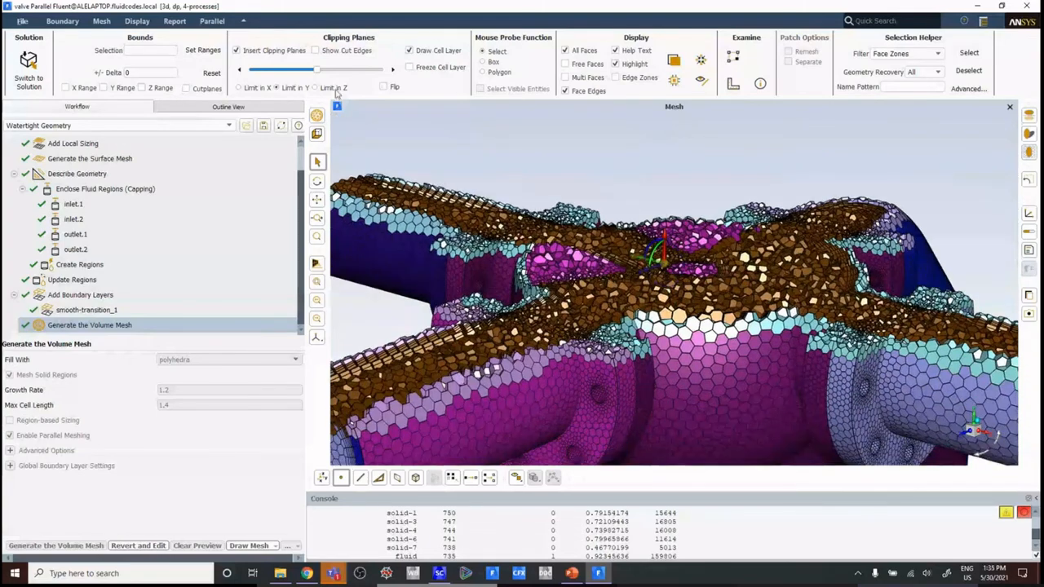
Step: Disable the clipping plane to view the complete valve mesh and insert it again
left_click(235, 50)
scroll(550, 287, "down", 6)
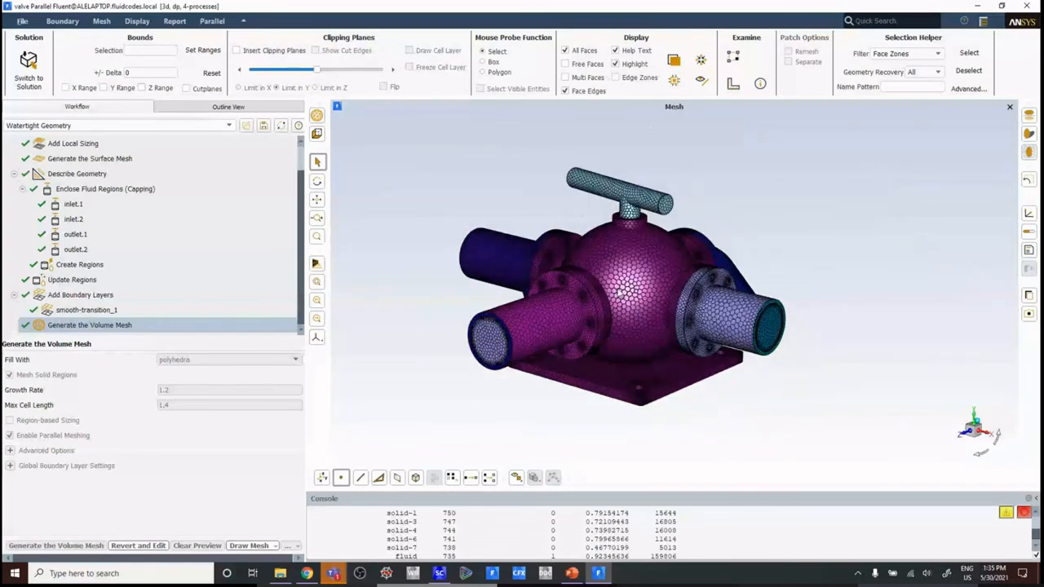
scroll(619, 293, "up", 2)
left_click(236, 50)
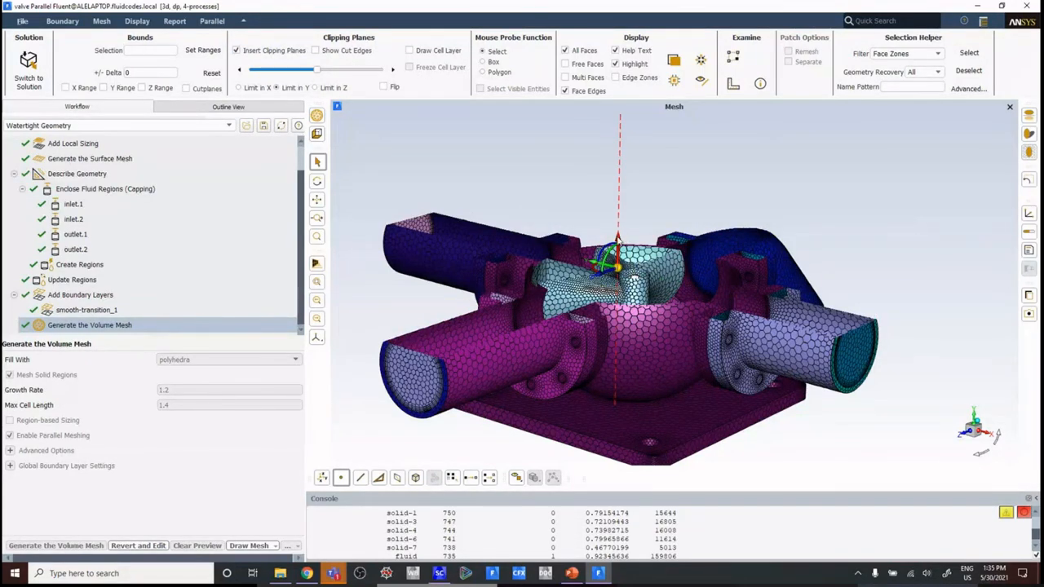
Step: Lower the Y clipping plane through the valve and show the cell layer to examine the section's volume cells
left_click_drag(618, 236, 618, 295)
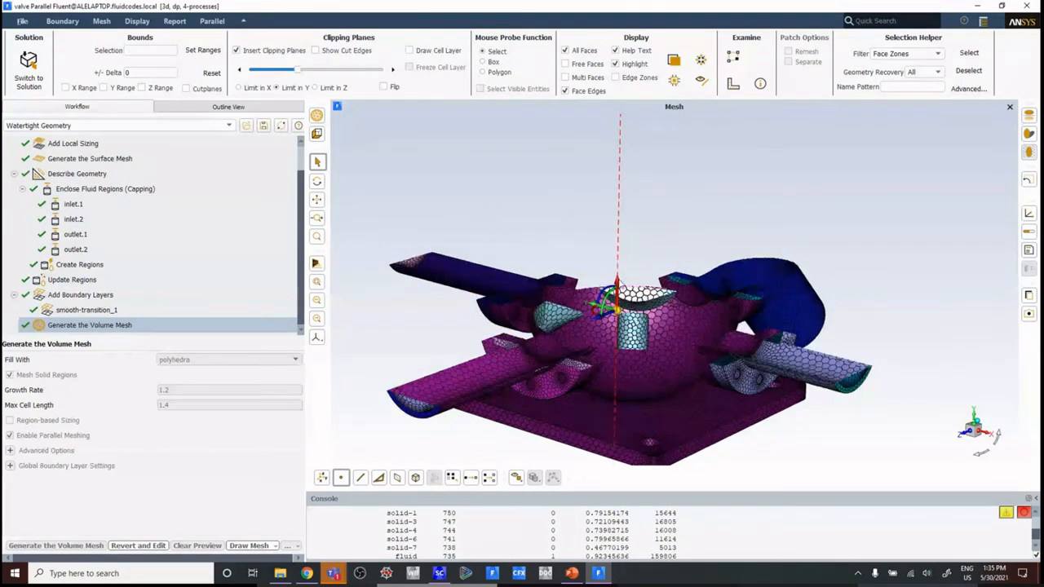
left_click(422, 52)
mouse_move(682, 205)
left_mouse_down()
mouse_move(598, 330)
mouse_move(618, 312)
mouse_move(608, 312)
mouse_move(658, 225)
mouse_move(624, 201)
mouse_move(695, 223)
mouse_move(653, 300)
mouse_move(640, 249)
mouse_move(606, 326)
left_mouse_up()
scroll(653, 301, "down", 3)
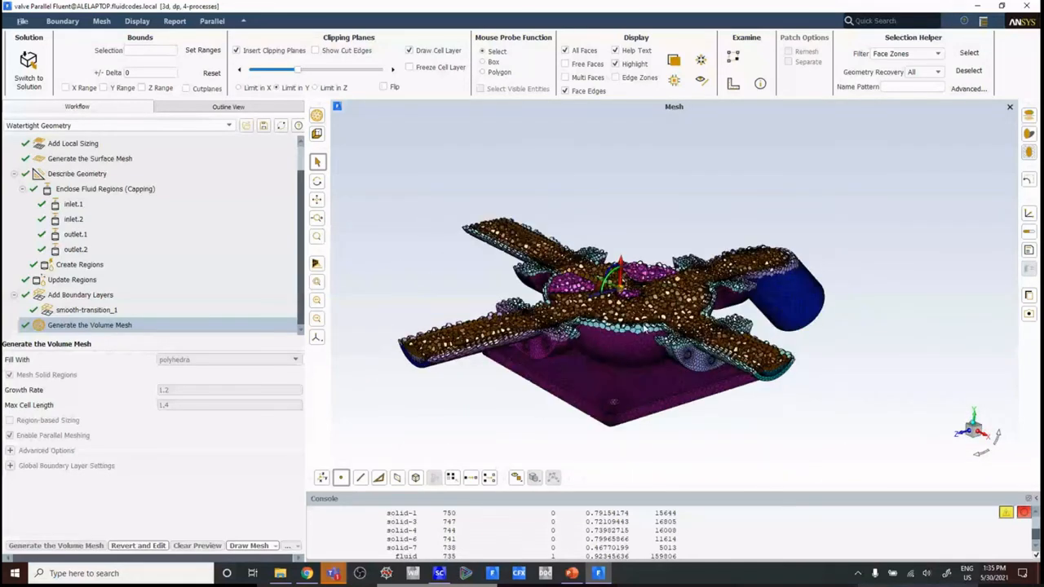
middle_click_drag(606, 325, 662, 308)
left_click_drag(662, 308, 644, 333)
scroll(644, 334, "up", 1)
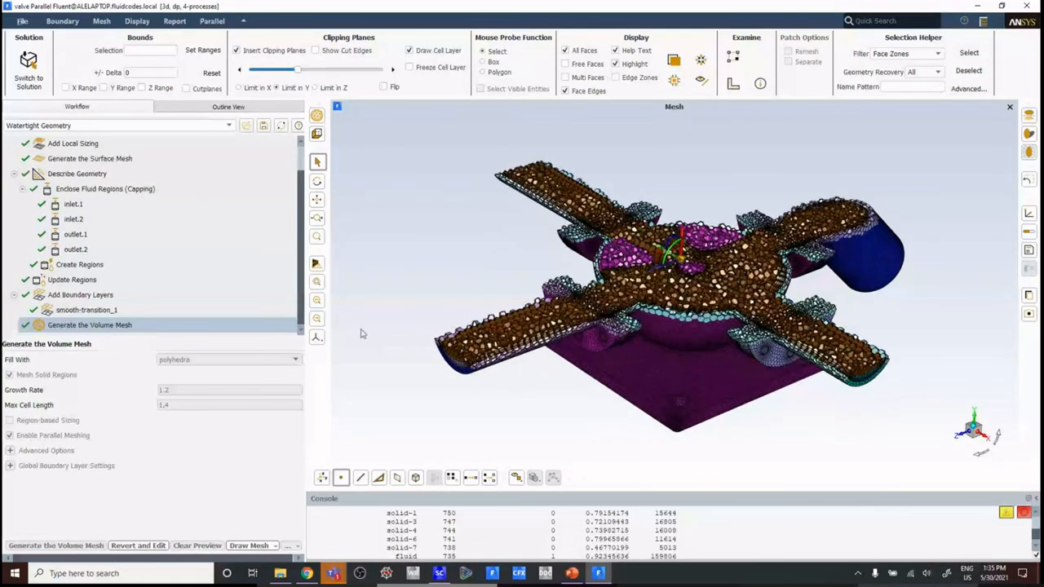
Step: Edit the Generate the Surface Mesh task to a maximum size of 2.5 and update the surface mesh
scroll(302, 238, "up", 1)
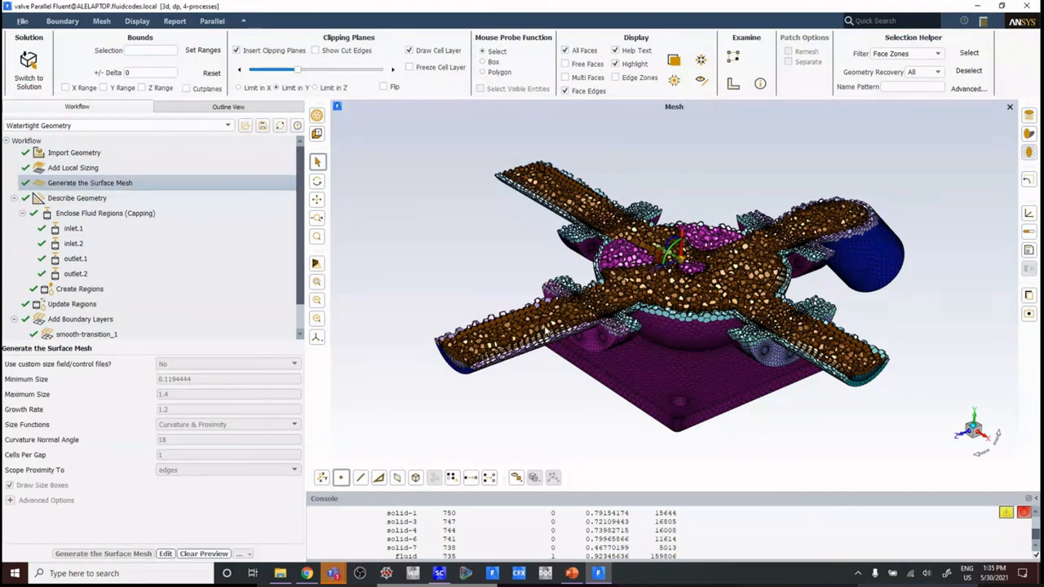
right_click(91, 184)
mouse_move(110, 187)
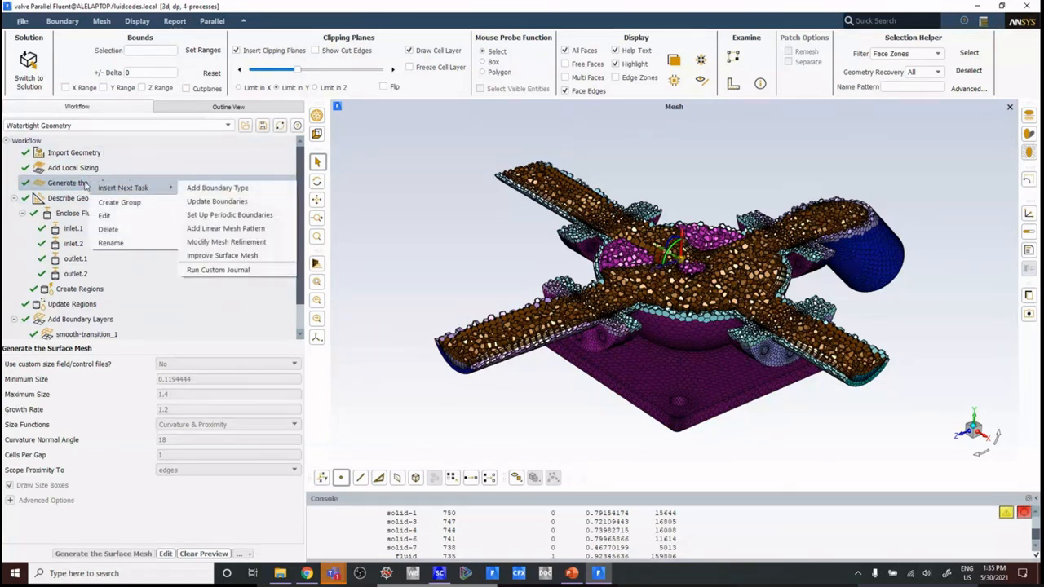
left_click(104, 215)
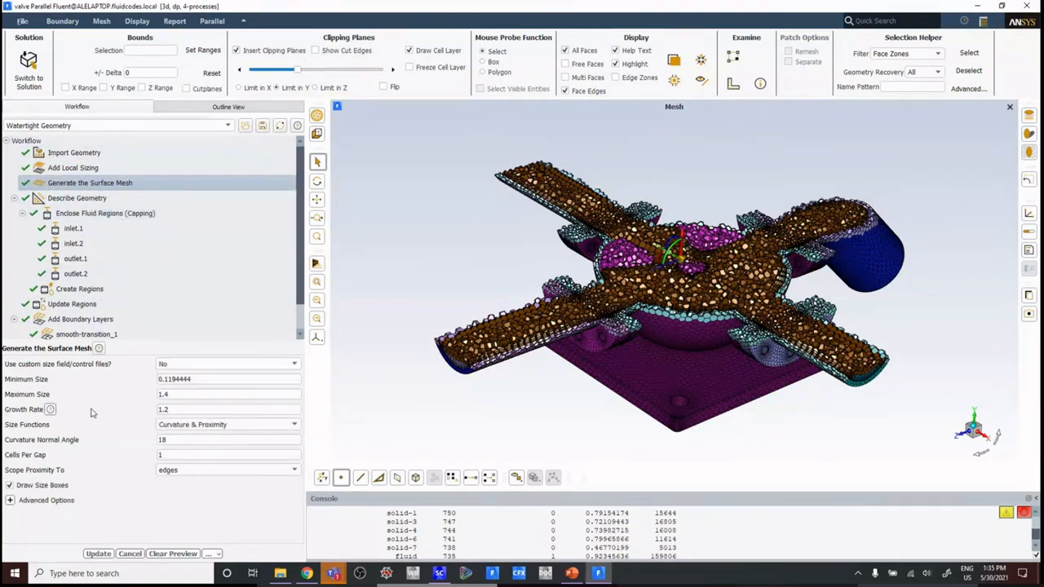
left_click_drag(188, 394, 91, 396)
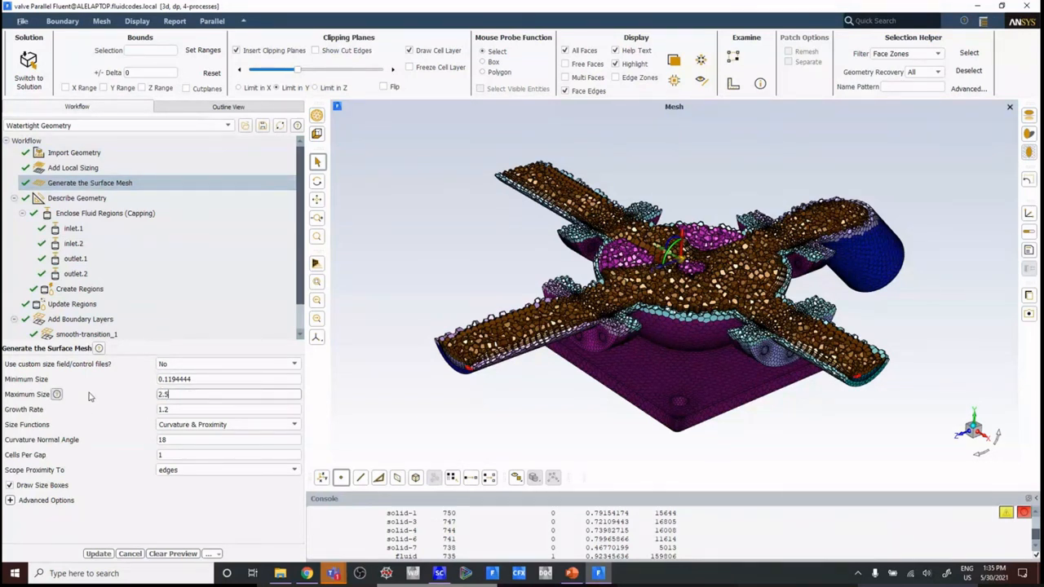
left_click(98, 554)
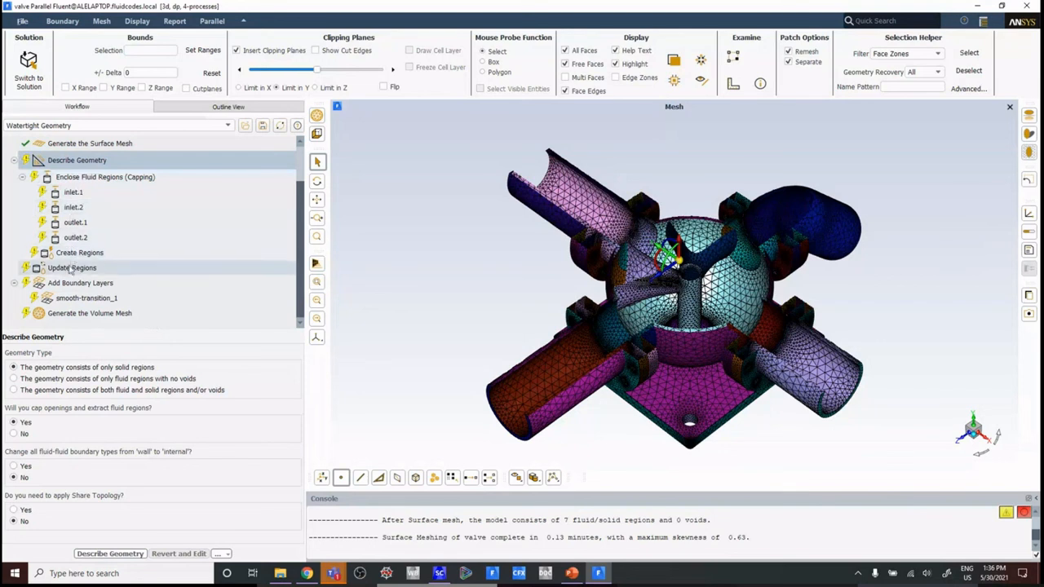
Step: Regenerate the volume mesh together with all incomplete upstream tasks and inspect the clipped polyhedral mesh
left_click(70, 319)
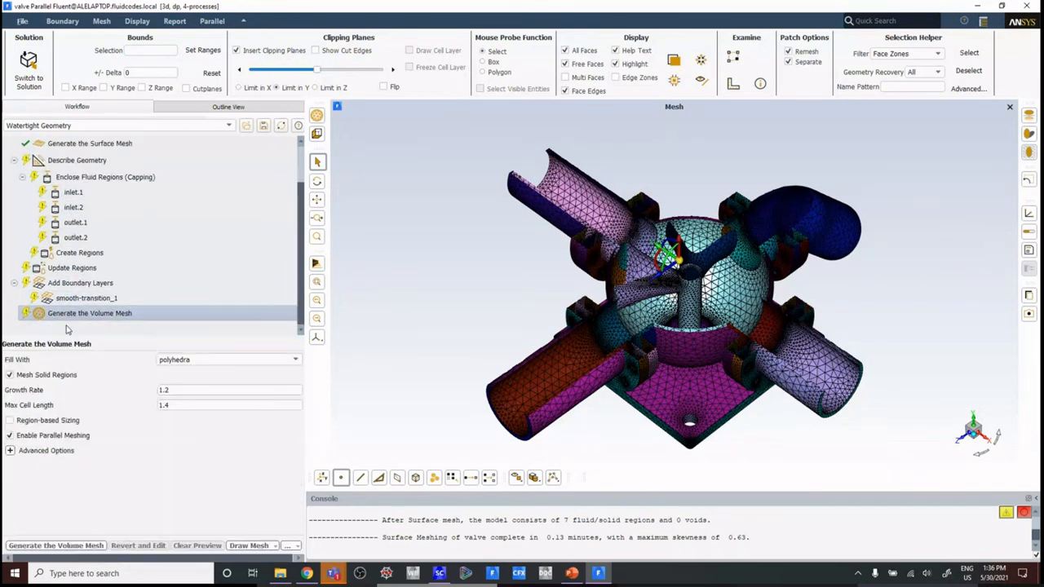
right_click(146, 316)
left_click(173, 347)
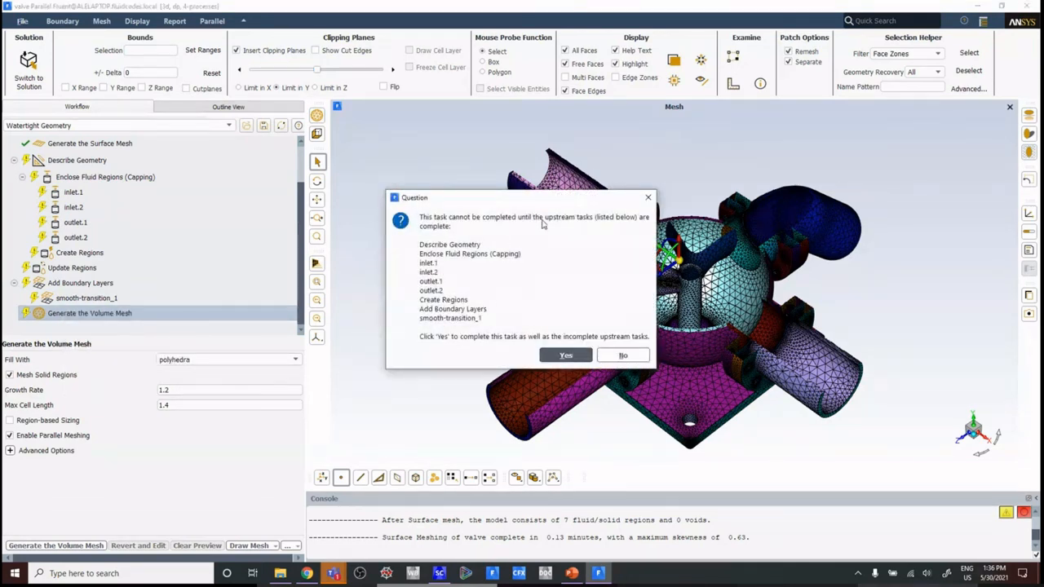
left_click(564, 361)
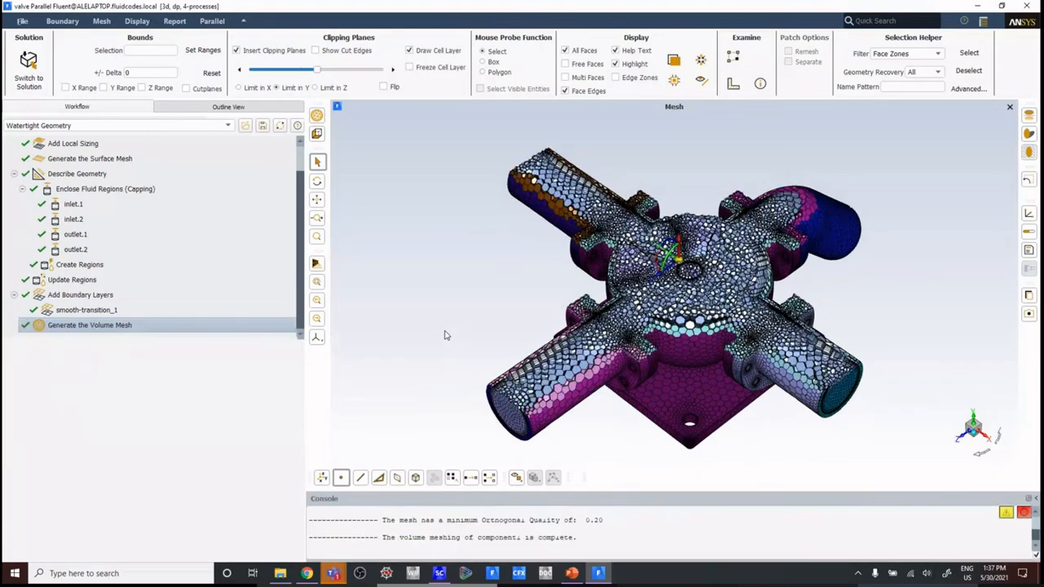
scroll(736, 220, "up", 1)
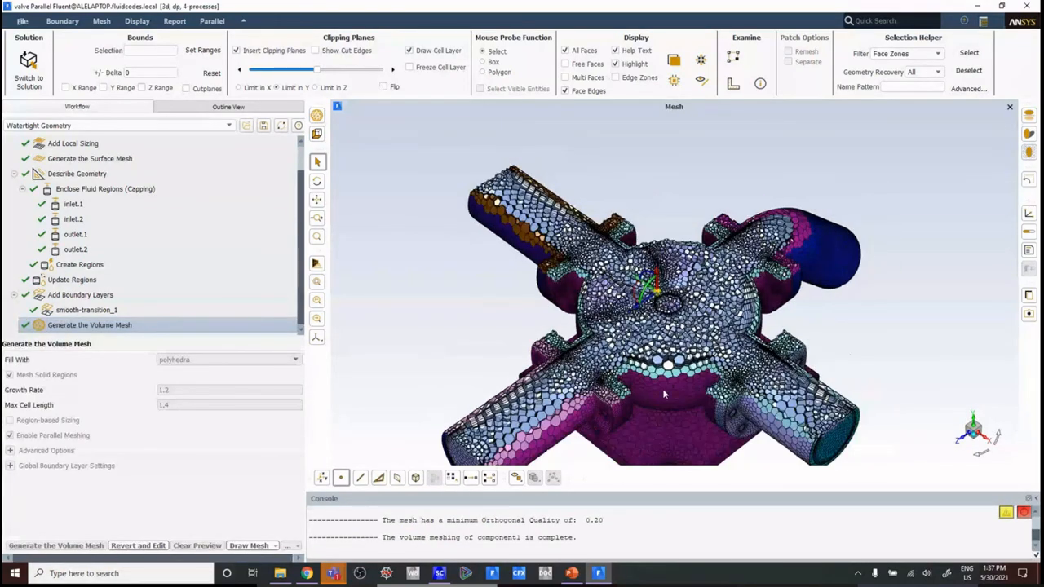
left_click_drag(662, 399, 652, 228)
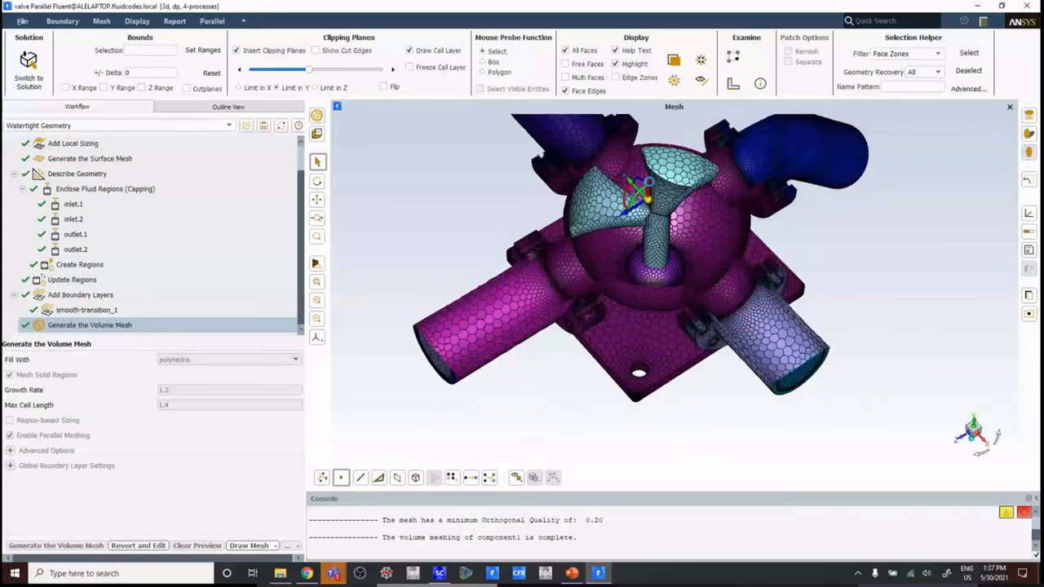
Step: Revert the Generate the Volume Mesh task, set its fill type to poly-hexcore and update the mesh
right_click(71, 326)
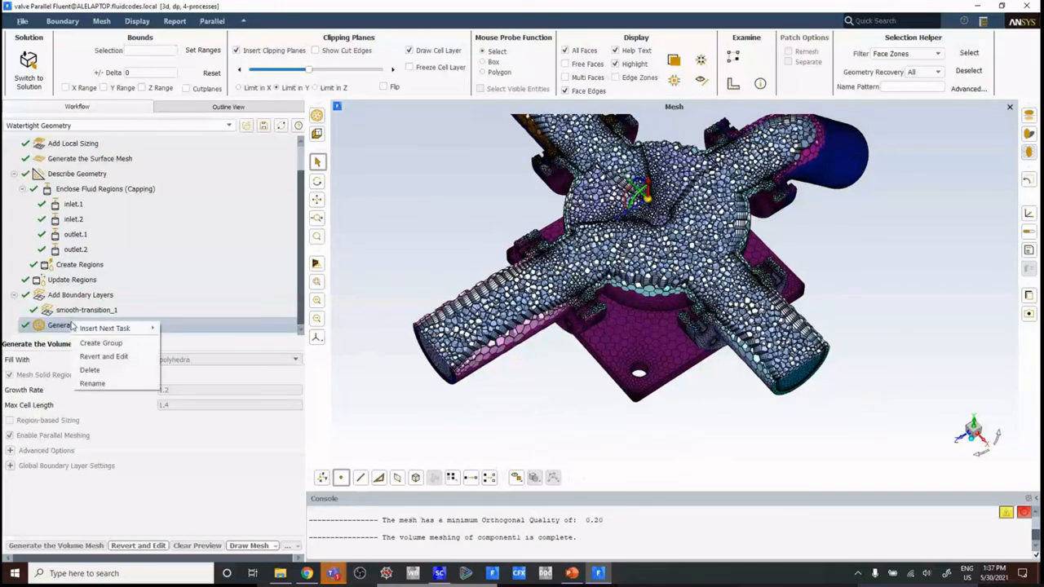
left_click(94, 355)
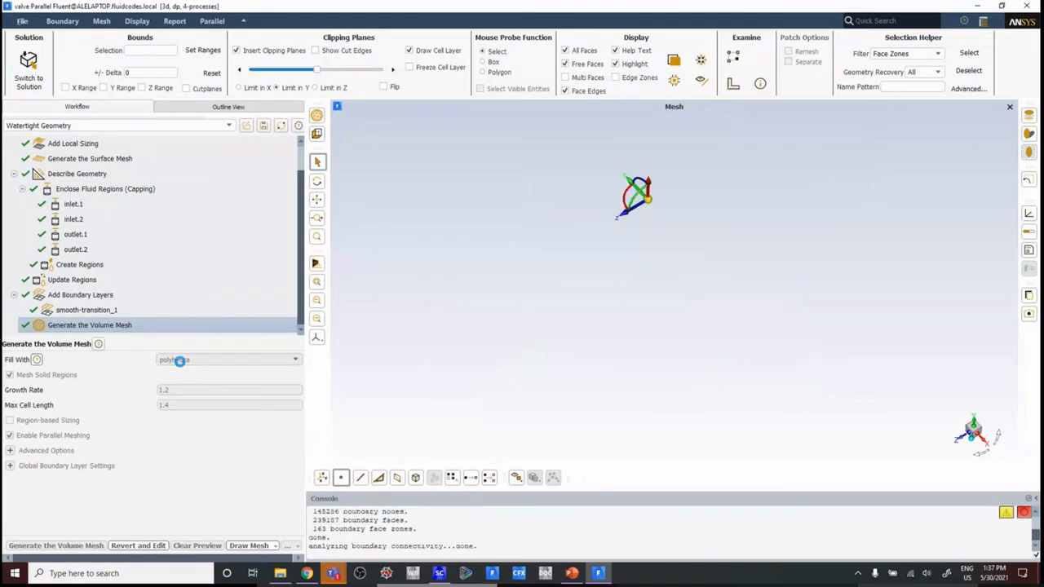
left_click(185, 364)
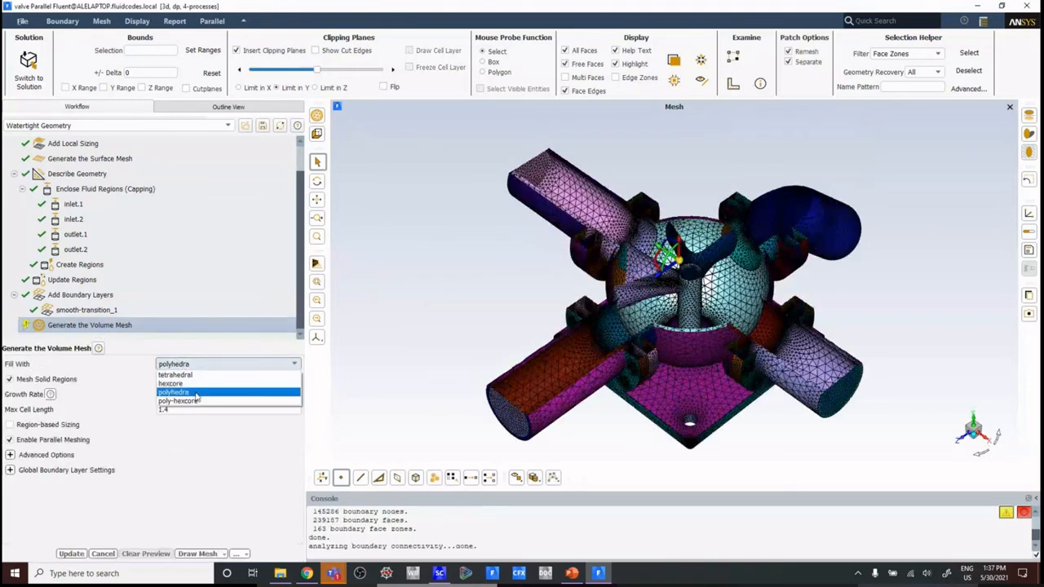
left_click(193, 398)
left_click(71, 554)
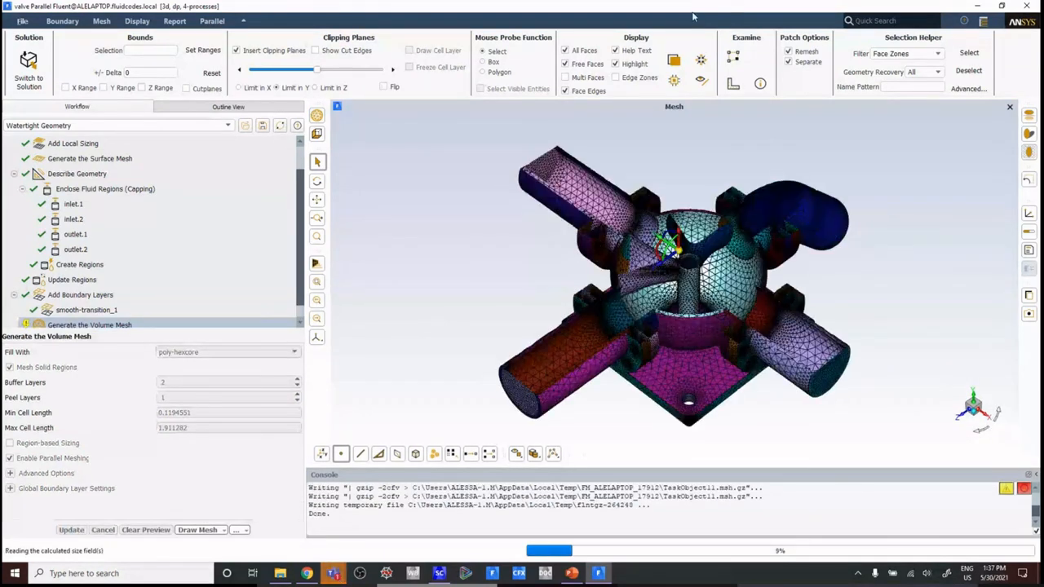
left_click(978, 6)
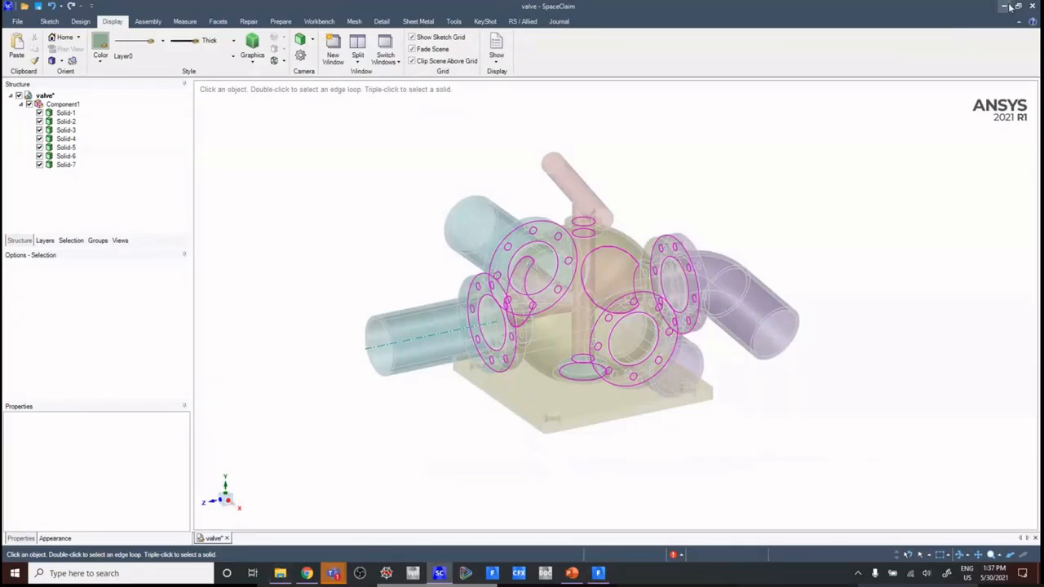
left_click(1003, 6)
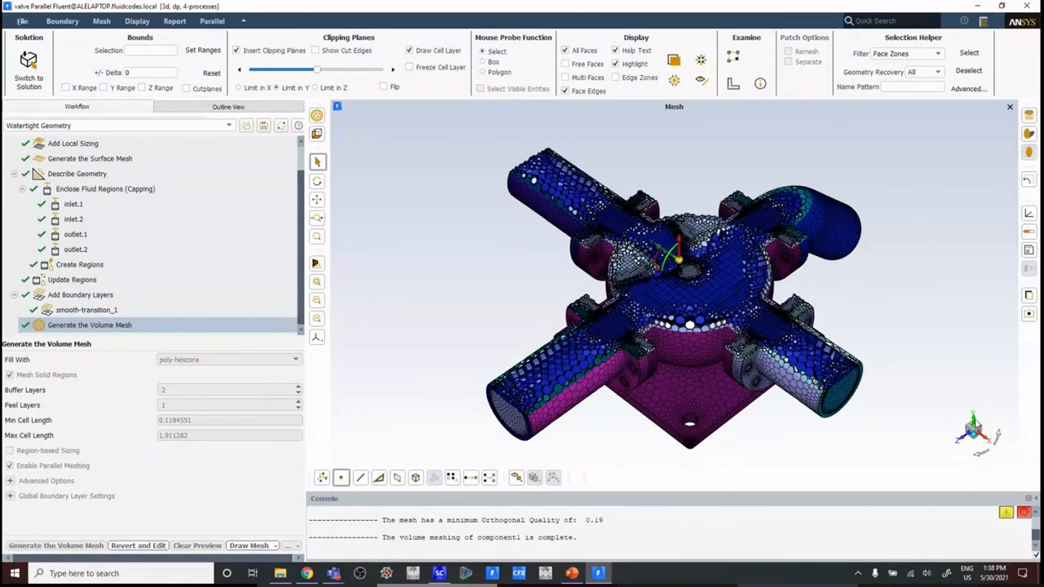
Step: View the clipped poly-hexcore mesh along the Y axis and examine the cell distribution around the valve core
left_click(975, 422)
scroll(766, 348, "up", 6)
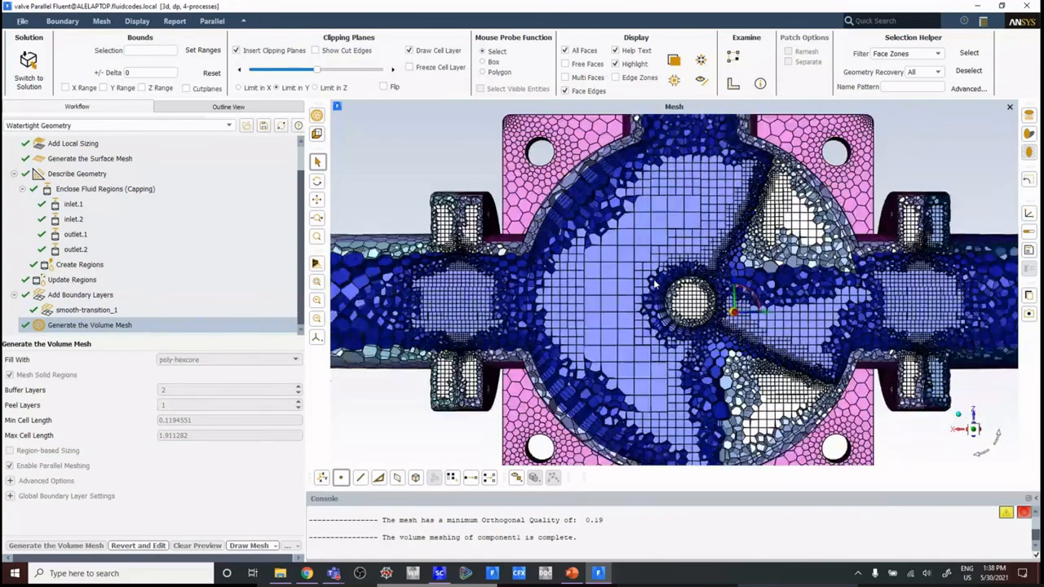
scroll(767, 359, "down", 1)
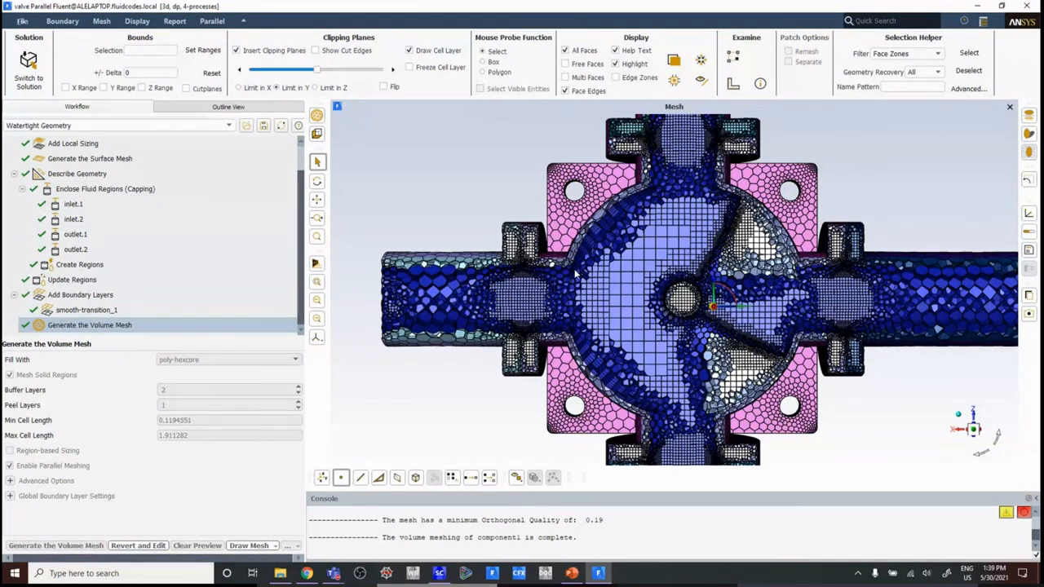
Step: Examine the boundary layer cells along the valve body's curved wall and their transition to the hexcore cells in the clipped mesh
scroll(574, 274, "up", 6)
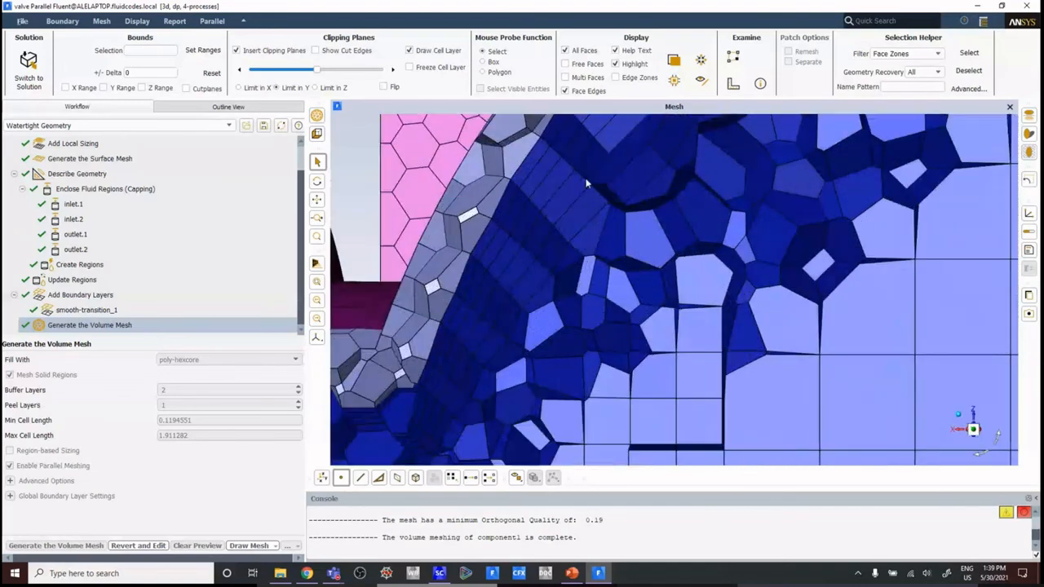
scroll(617, 274, "up", 4)
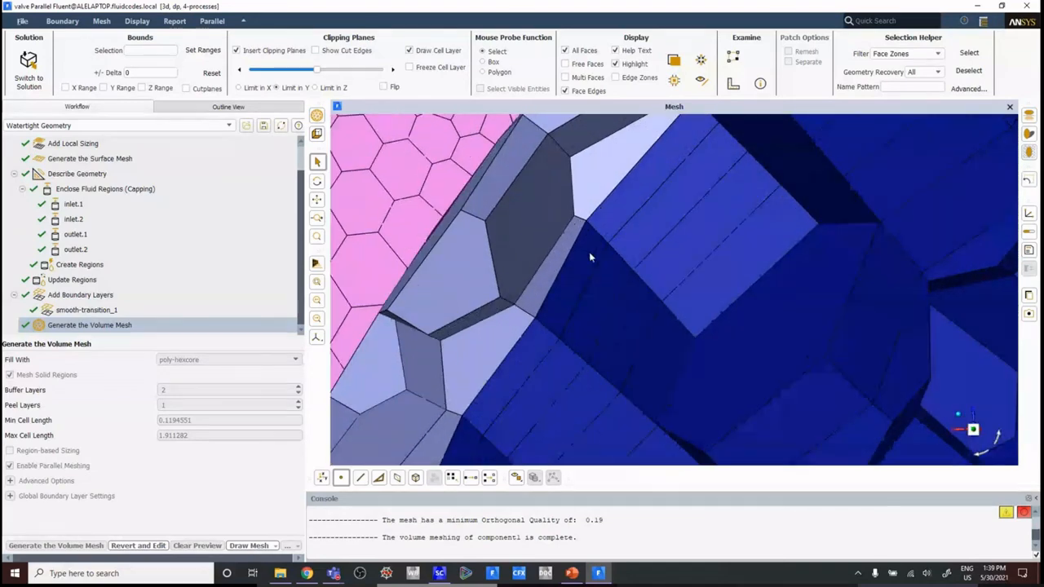
scroll(592, 246, "down", 1)
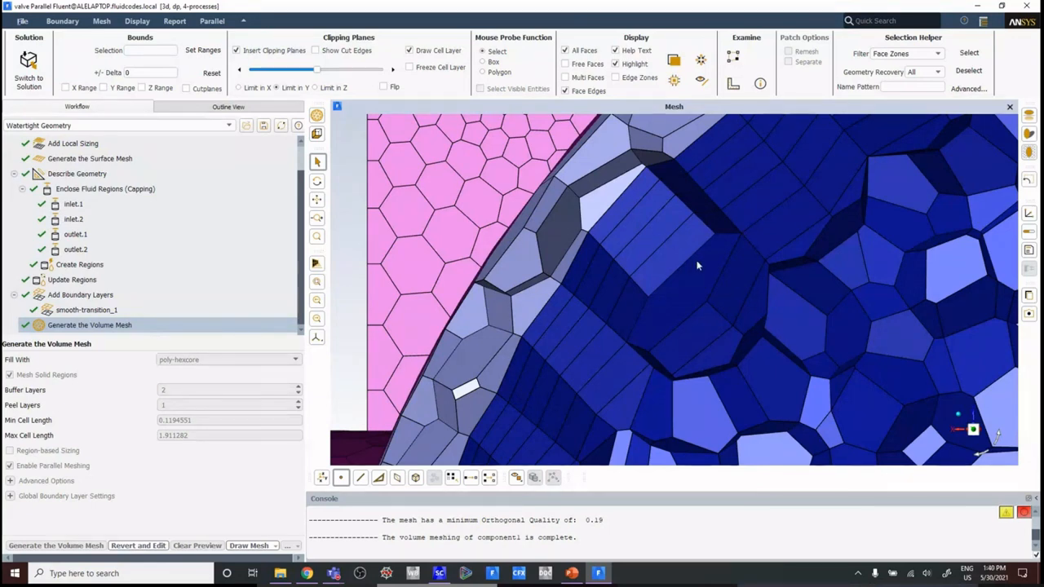
scroll(698, 269, "down", 5)
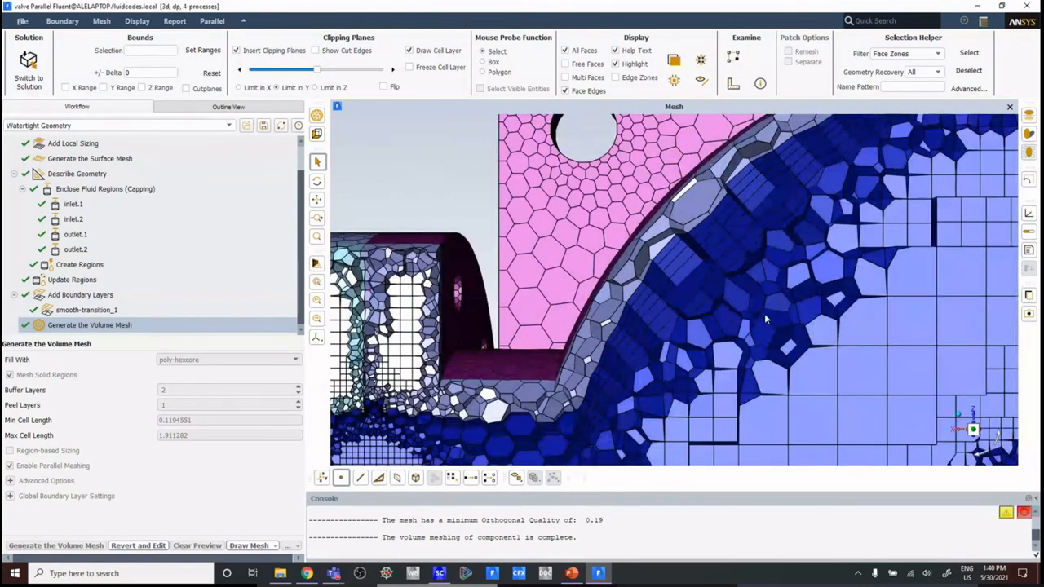
scroll(687, 326, "down", 2)
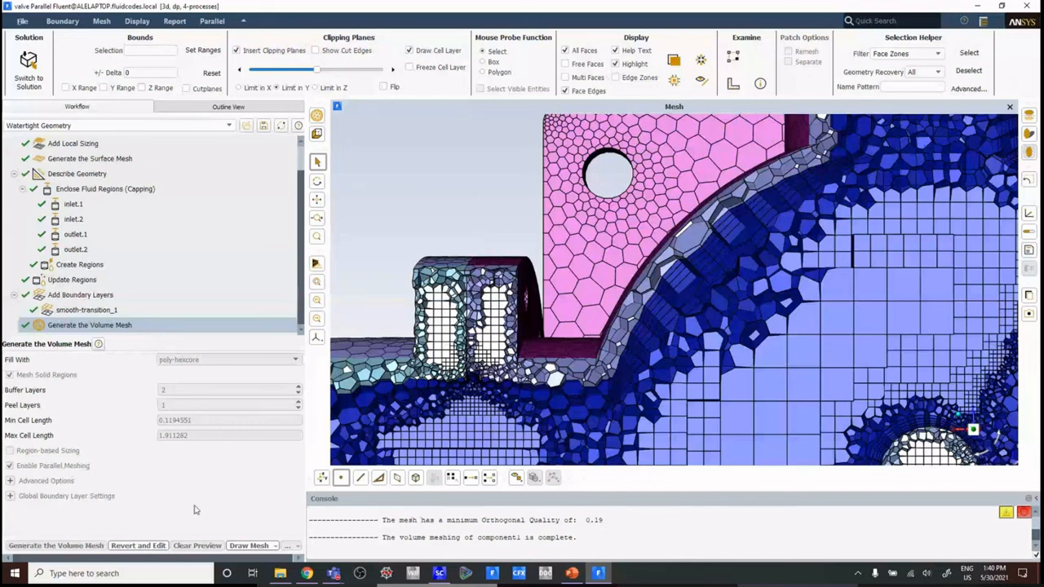
Step: Review the settings of the smooth-transition_1 boundary layer and of the Generate the Surface Mesh task
left_click(87, 310)
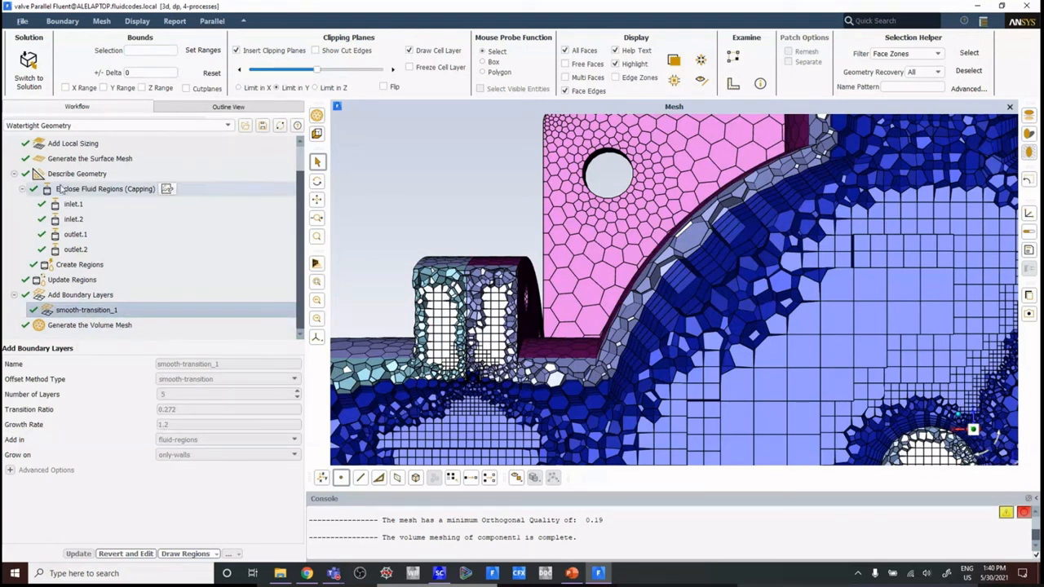
scroll(67, 204, "up", 1)
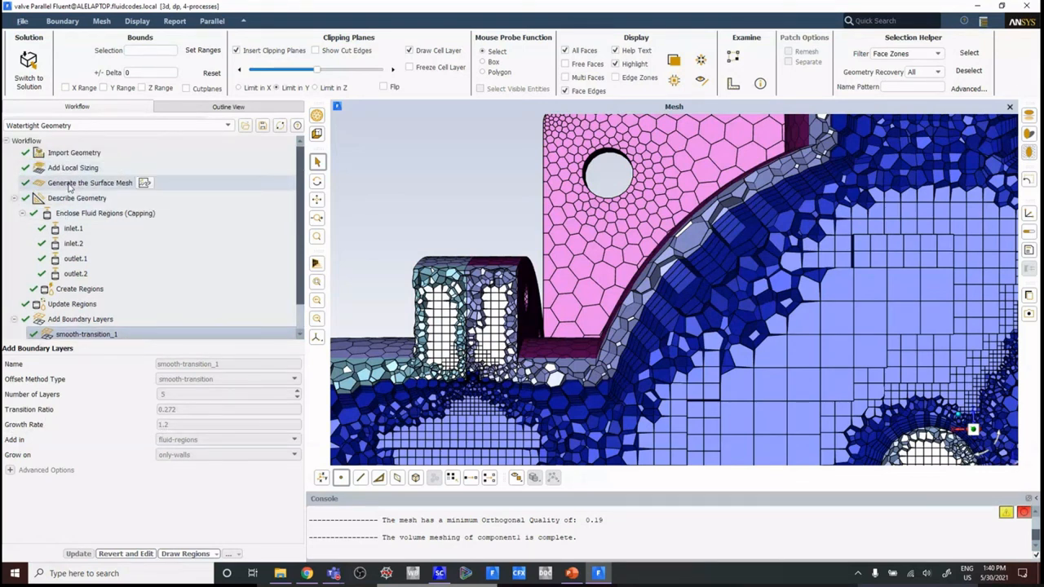
left_click(70, 184)
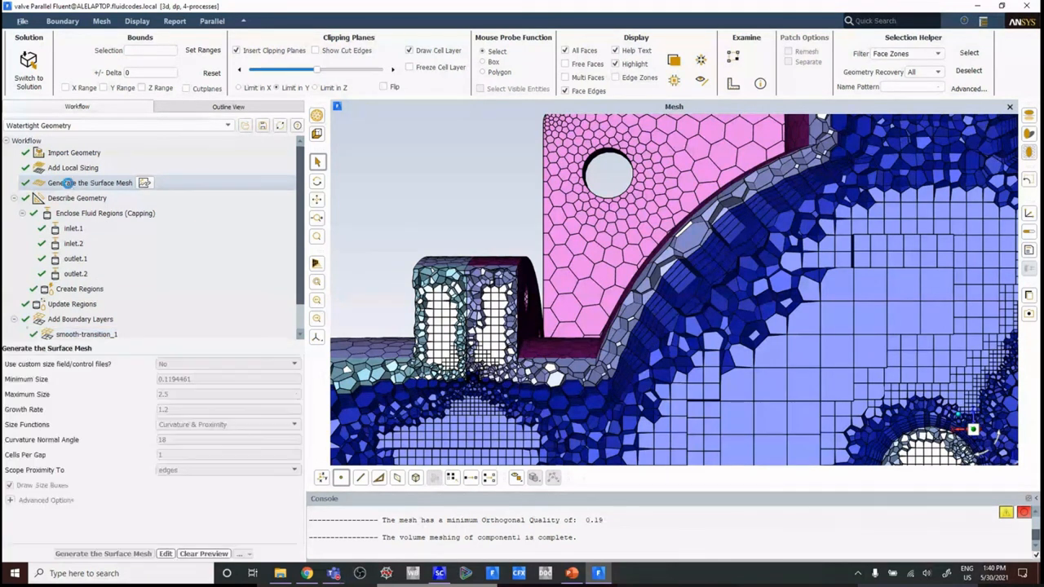